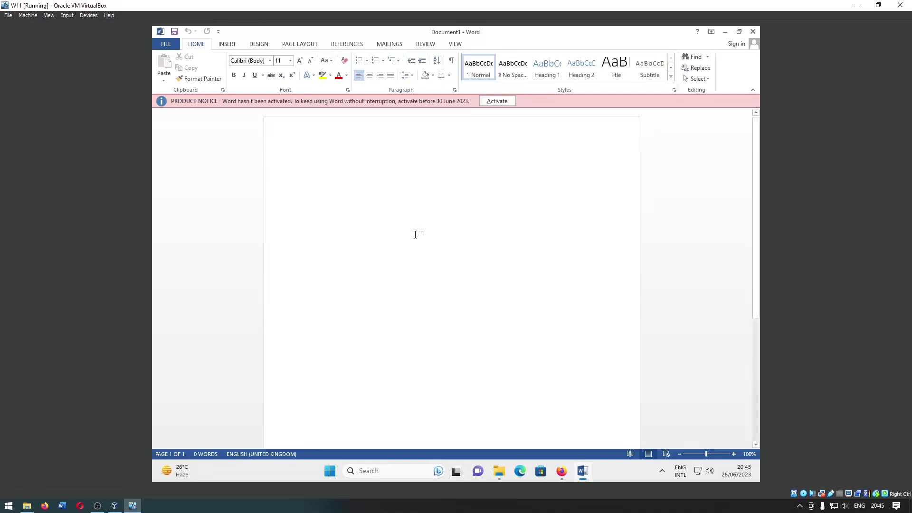
- View Word's About details, which show version 15.0.4420.1017 64-bit, then close them
{"action": "left_click", "coordinate": [165, 44]}
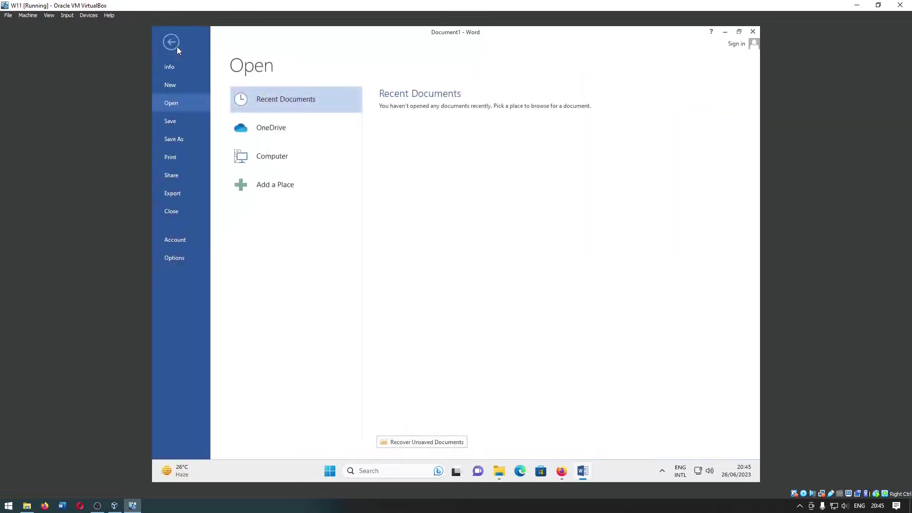
{"action": "left_click", "coordinate": [189, 239]}
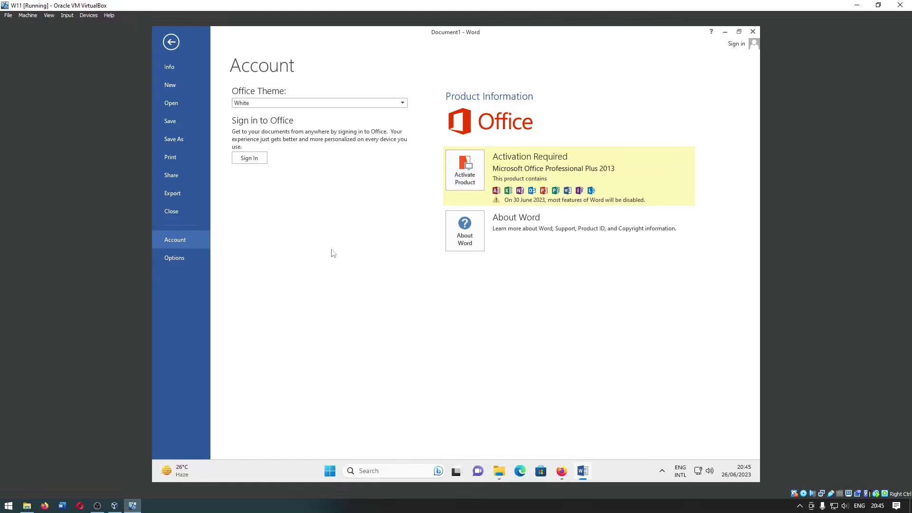
{"action": "left_click", "coordinate": [462, 243]}
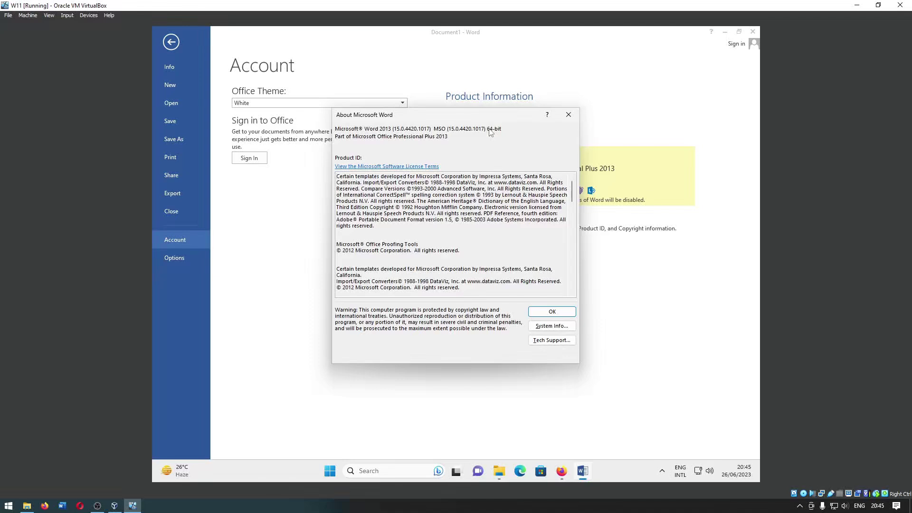
{"action": "left_click", "coordinate": [552, 311]}
- Search Google in Firefox for 'microsoft office 2013'
{"action": "left_click", "coordinate": [562, 471]}
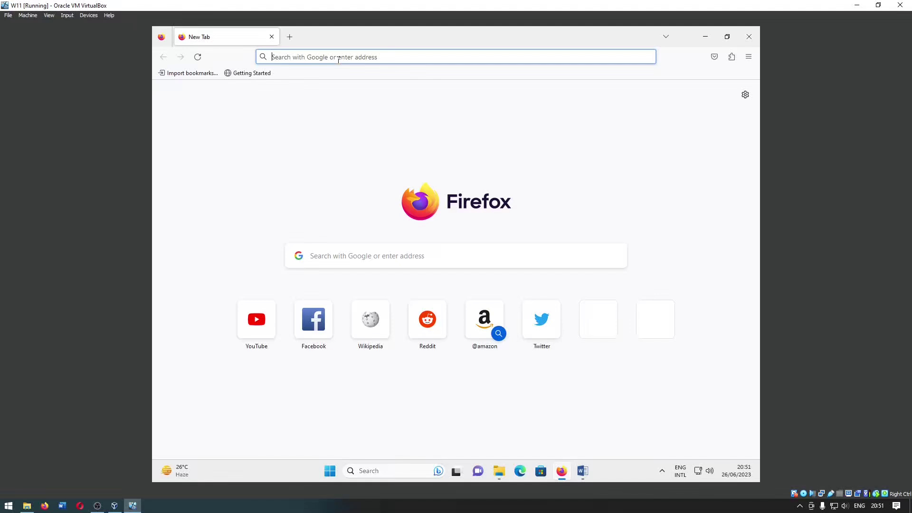
{"action": "type", "text": "microsof"}
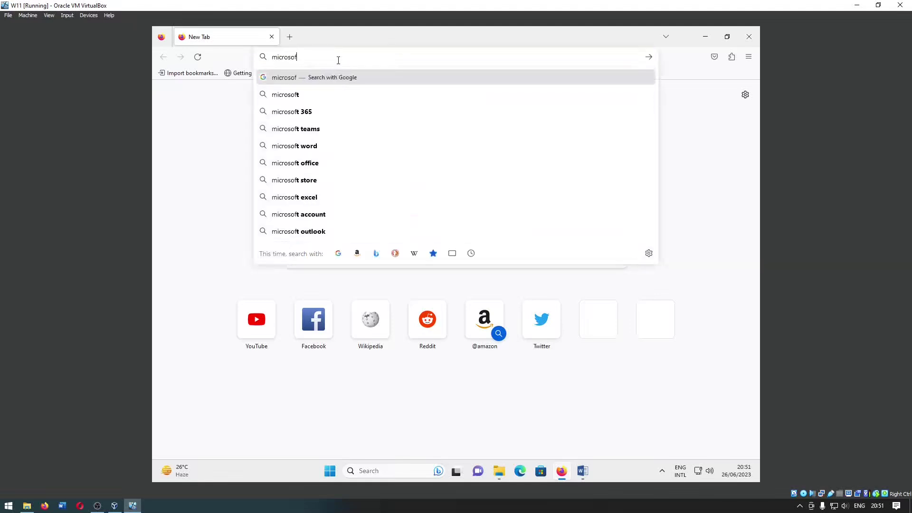
{"action": "type", "text": "t office 201"}
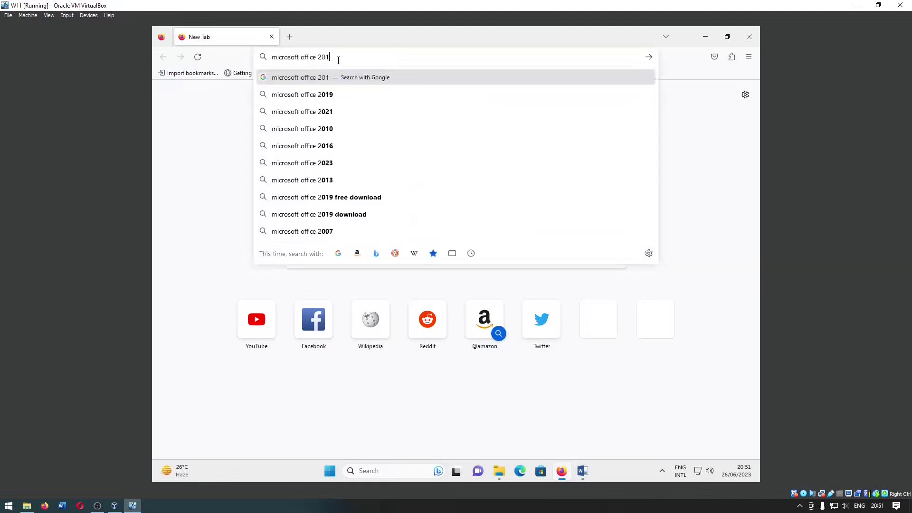
{"action": "type", "text": "3"}
{"action": "key", "text": "Return"}
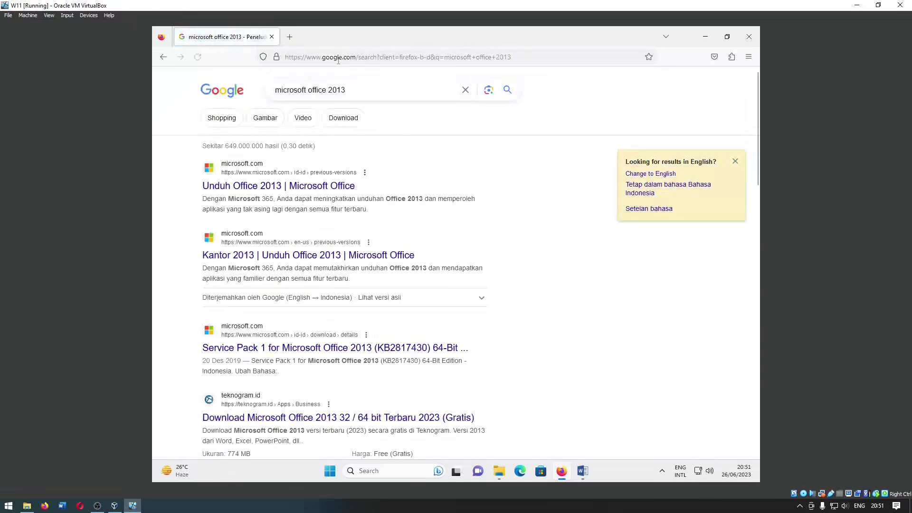
- Refine the query to 'microsoft office 2013 update download offline' and browse the results
{"action": "left_click", "coordinate": [375, 91]}
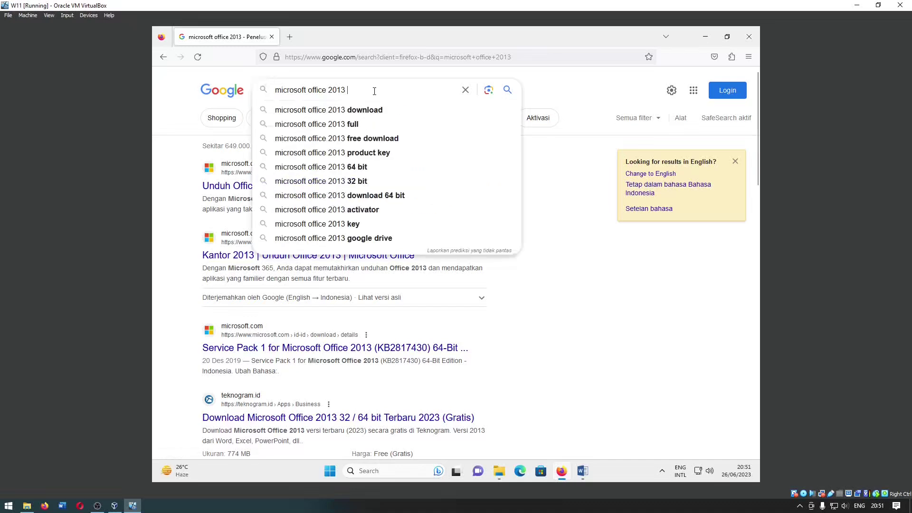
{"action": "type", "text": "update downl"}
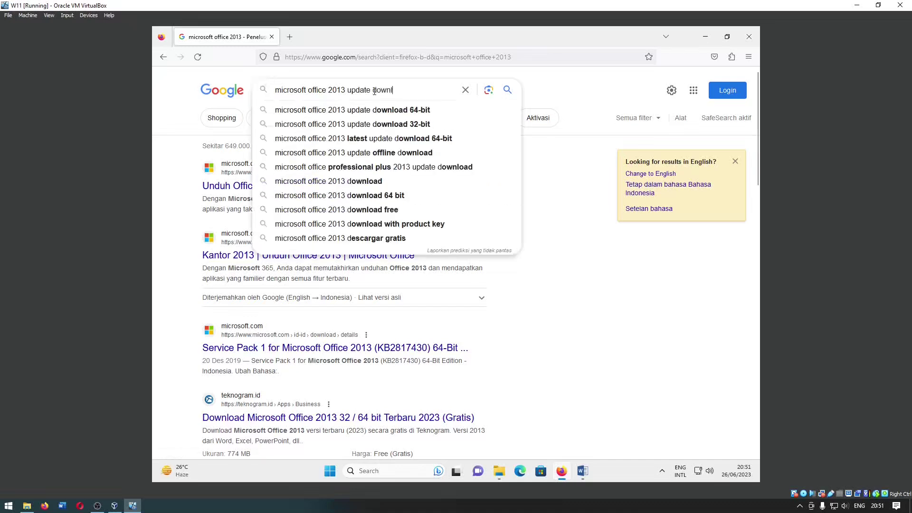
{"action": "type", "text": "oad of"}
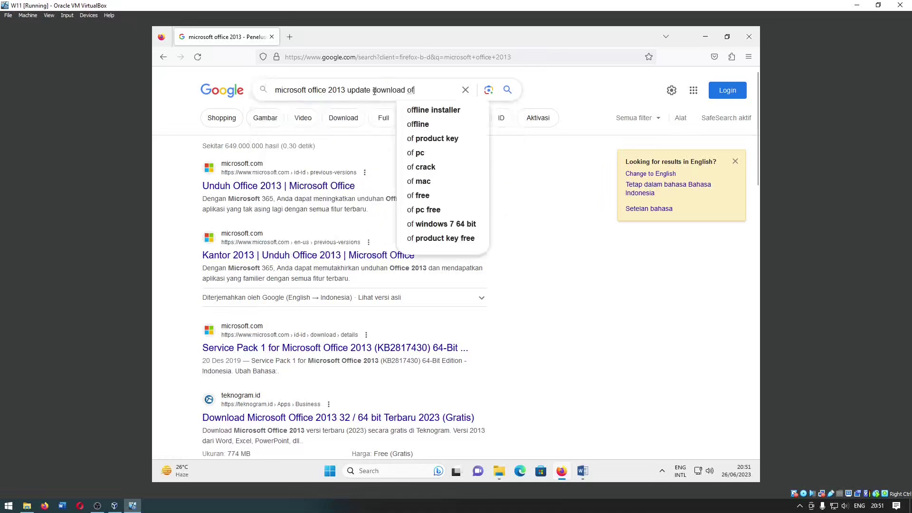
{"action": "type", "text": "fline"}
{"action": "key", "text": "Return"}
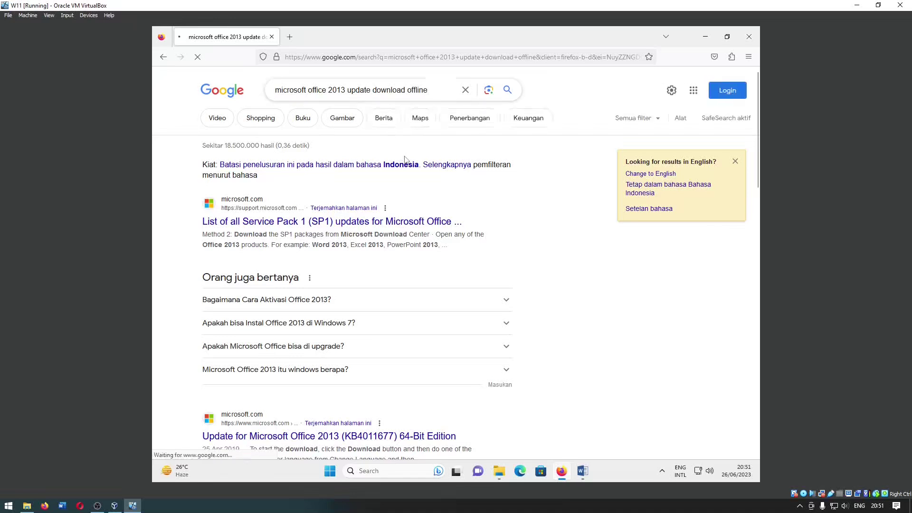
{"action": "scroll", "coordinate": [406, 160], "scroll_direction": "down", "scroll_amount": 1}
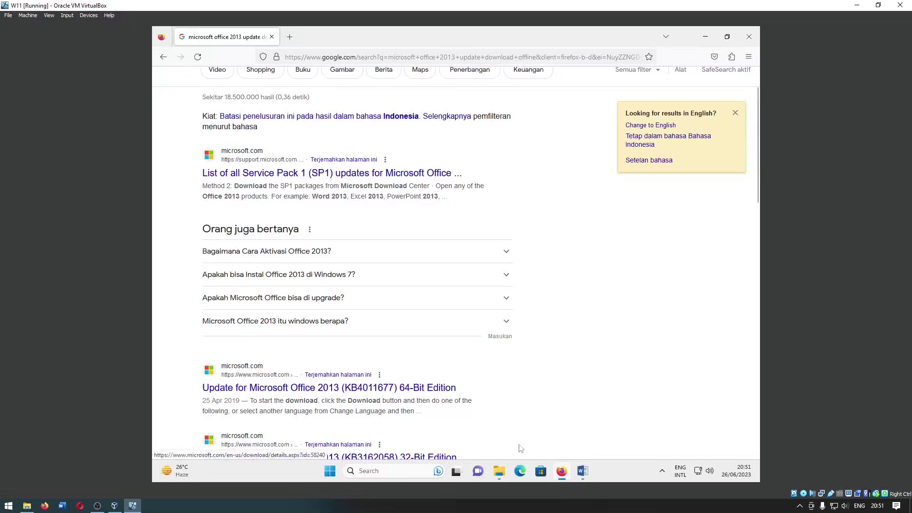
{"action": "left_click", "coordinate": [583, 470]}
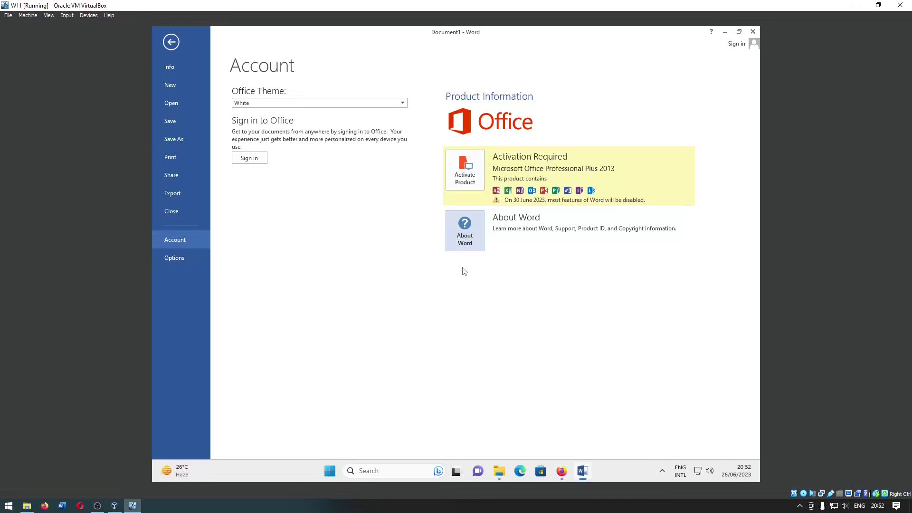
{"action": "left_click", "coordinate": [562, 471]}
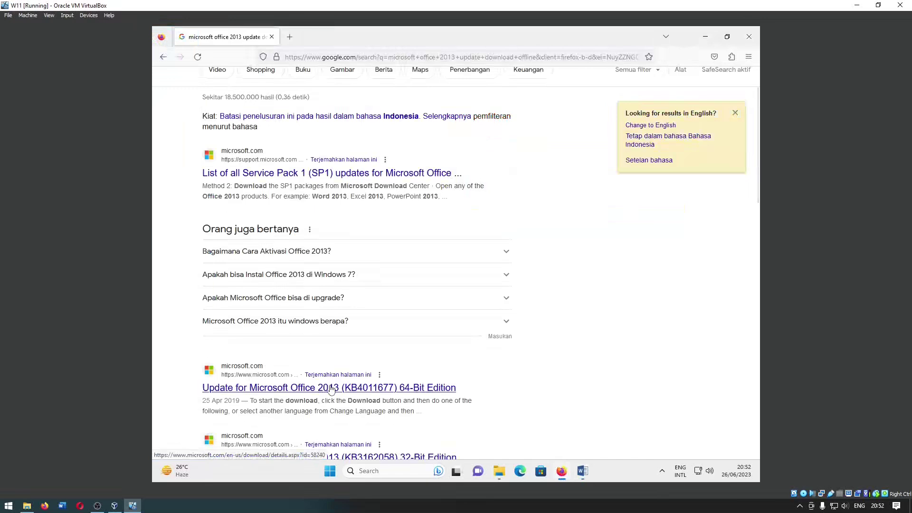
- Open the KB4011677 64-Bit Edition page and download it, keeping the already-saved installer
{"action": "left_click", "coordinate": [331, 388]}
{"action": "left_click", "coordinate": [279, 311]}
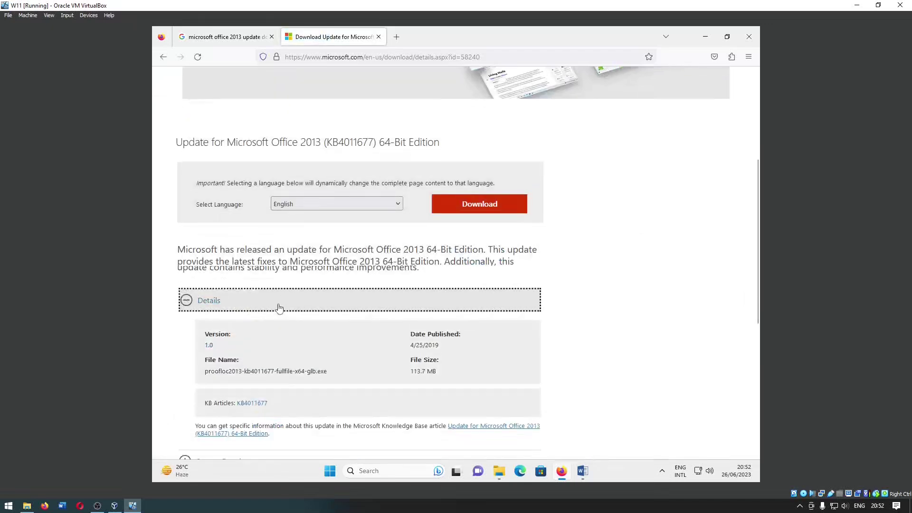
{"action": "scroll", "coordinate": [373, 308], "scroll_direction": "down", "scroll_amount": 2}
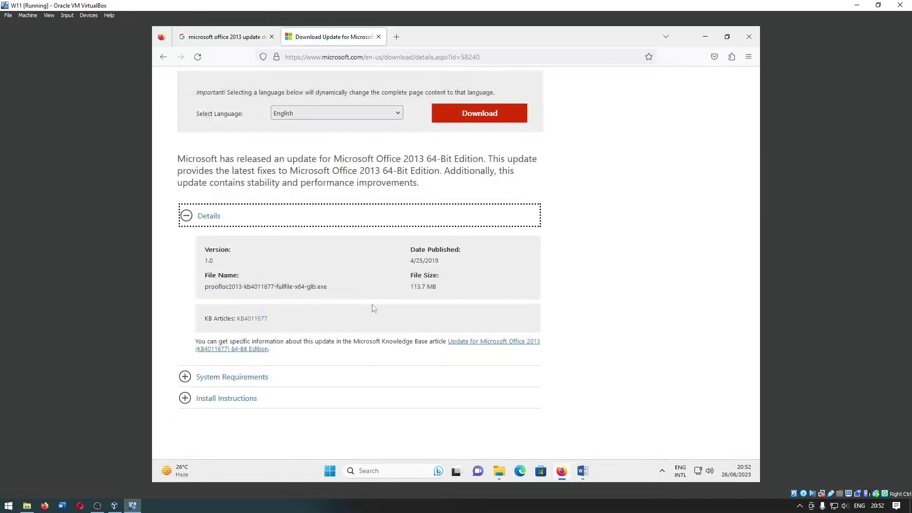
{"action": "left_click", "coordinate": [466, 118]}
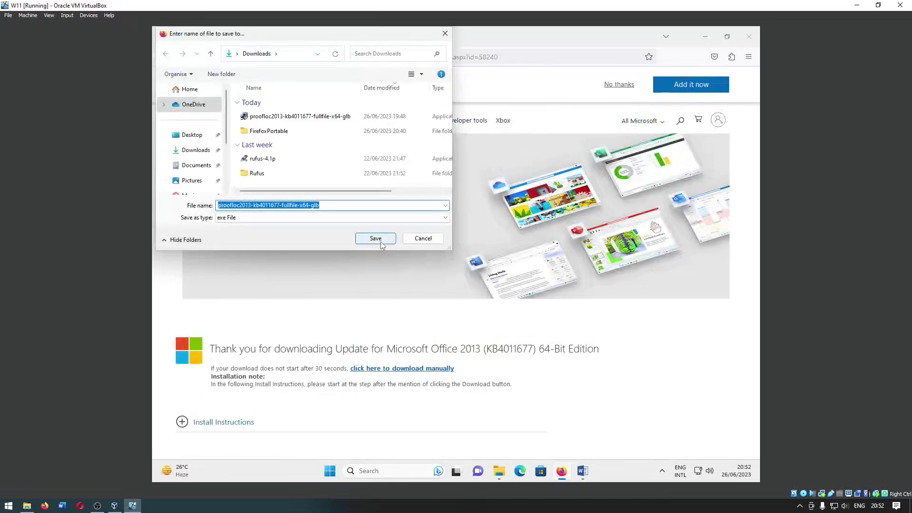
{"action": "left_click", "coordinate": [382, 245]}
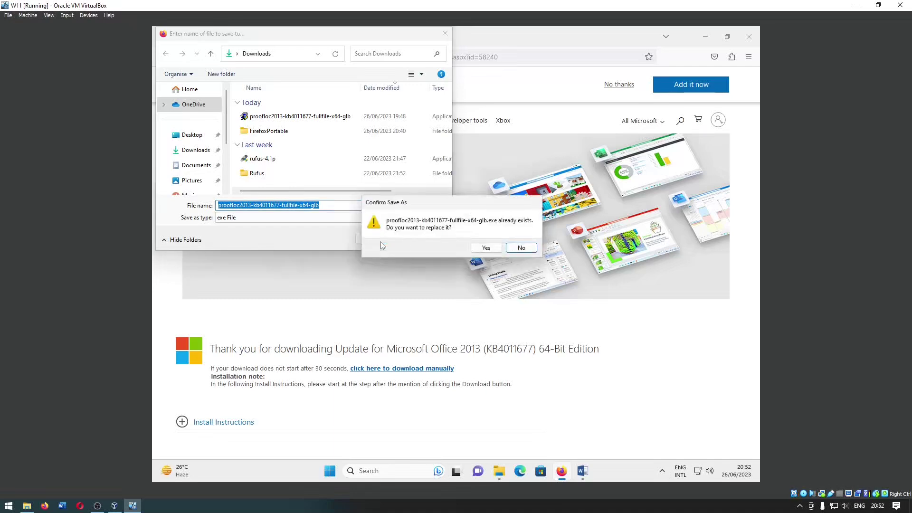
{"action": "left_click", "coordinate": [521, 247]}
{"action": "left_click", "coordinate": [430, 240]}
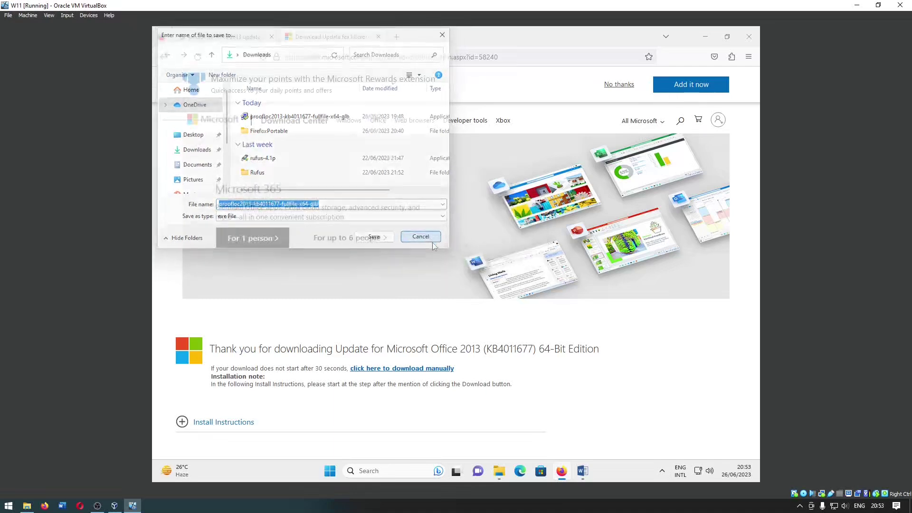
{"action": "left_click", "coordinate": [498, 472]}
- Run the proofloc2013 KB4011677 installer, accept its license, and dismiss the product-version-not-found error
{"action": "left_click", "coordinate": [321, 167]}
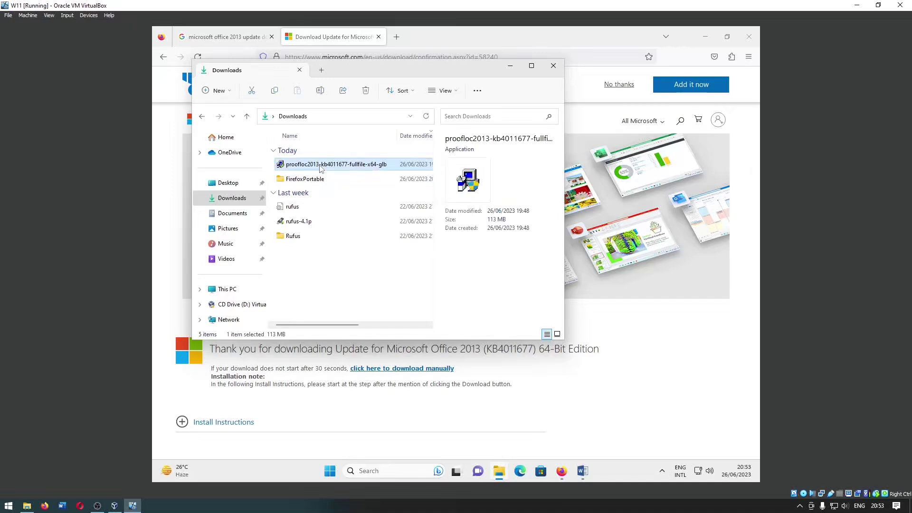
{"action": "double_click", "coordinate": [321, 167]}
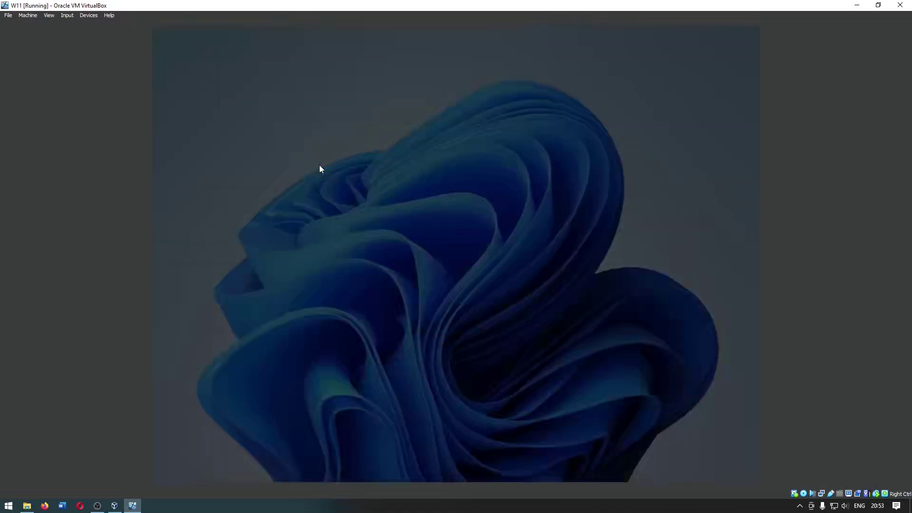
{"action": "left_click", "coordinate": [464, 327]}
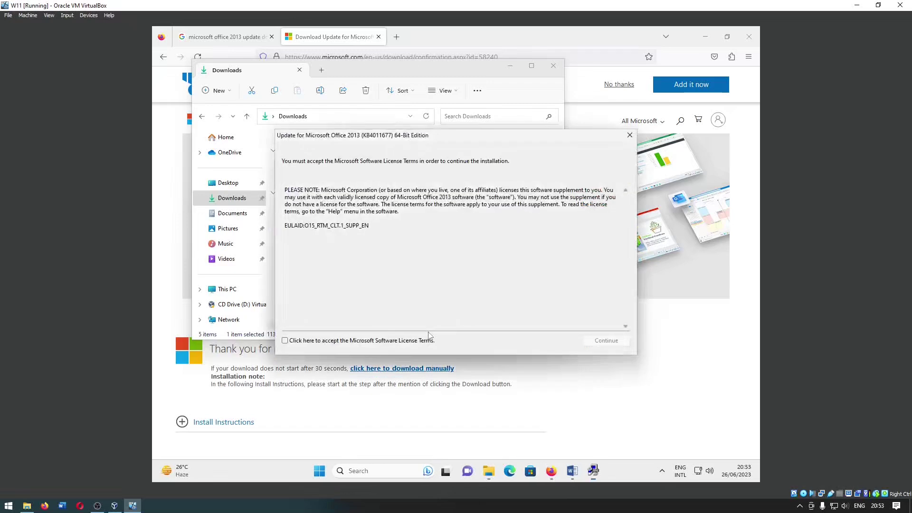
{"action": "left_click", "coordinate": [349, 342]}
{"action": "left_click", "coordinate": [593, 340]}
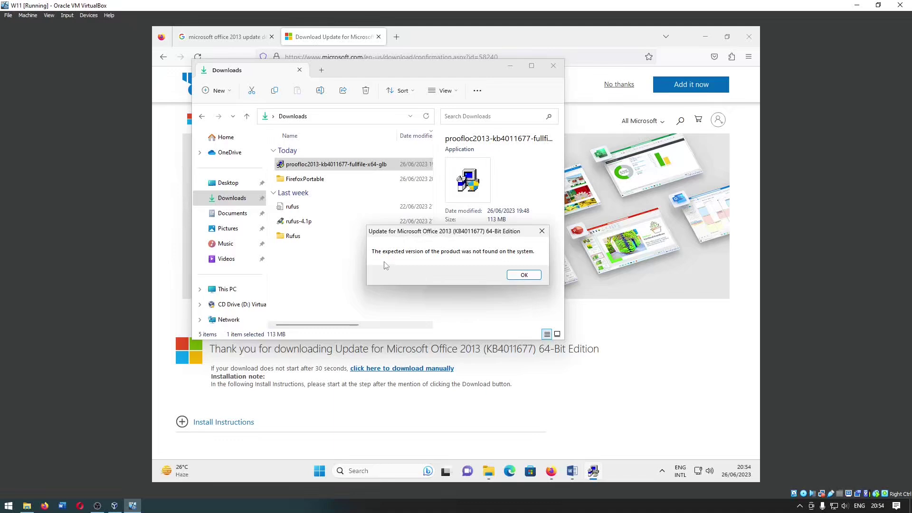
{"action": "left_click", "coordinate": [518, 277]}
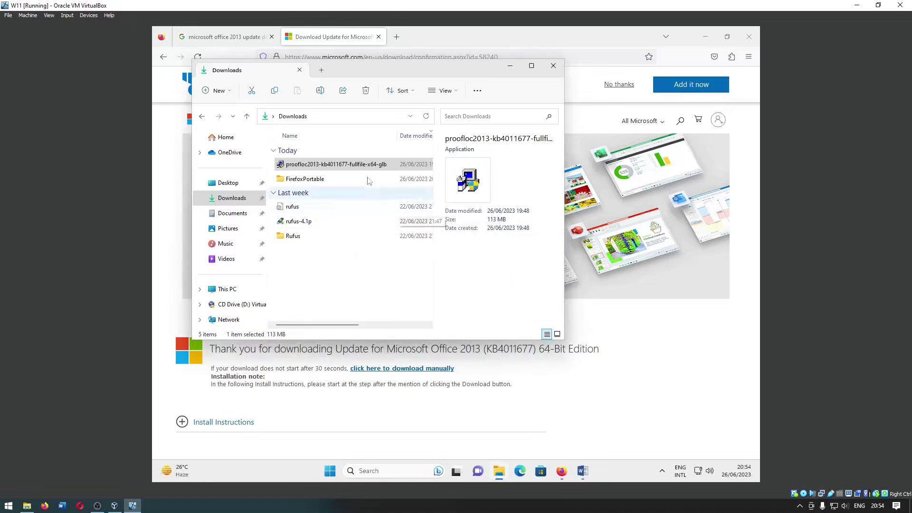
{"action": "mouse_move", "coordinate": [335, 165]}
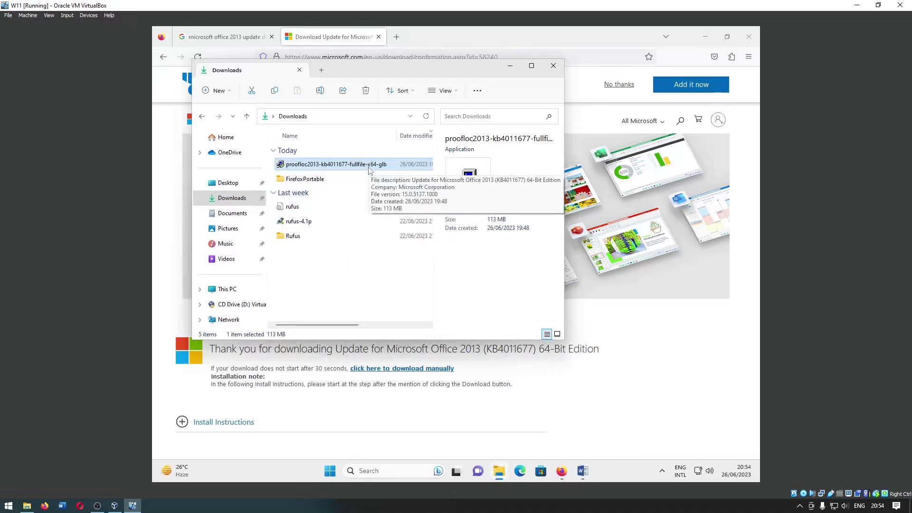
- Return to the search results, open the Office 2013 SP1 updates list, and scroll to its package table
{"action": "left_click", "coordinate": [223, 36]}
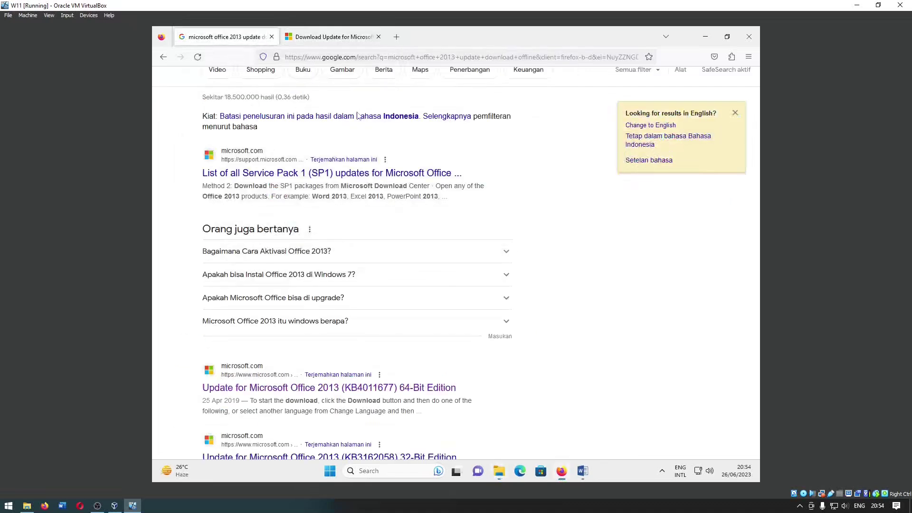
{"action": "left_click", "coordinate": [344, 174]}
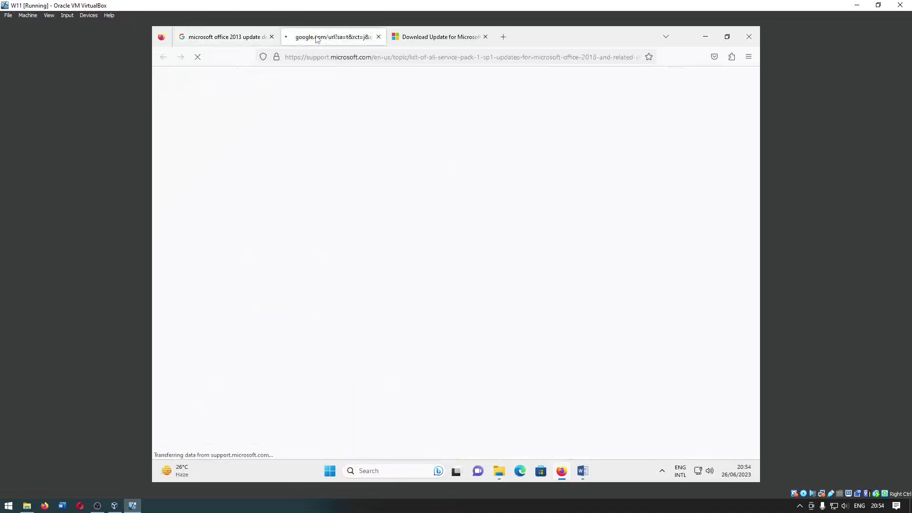
{"action": "scroll", "coordinate": [378, 186], "scroll_direction": "down", "scroll_amount": 4}
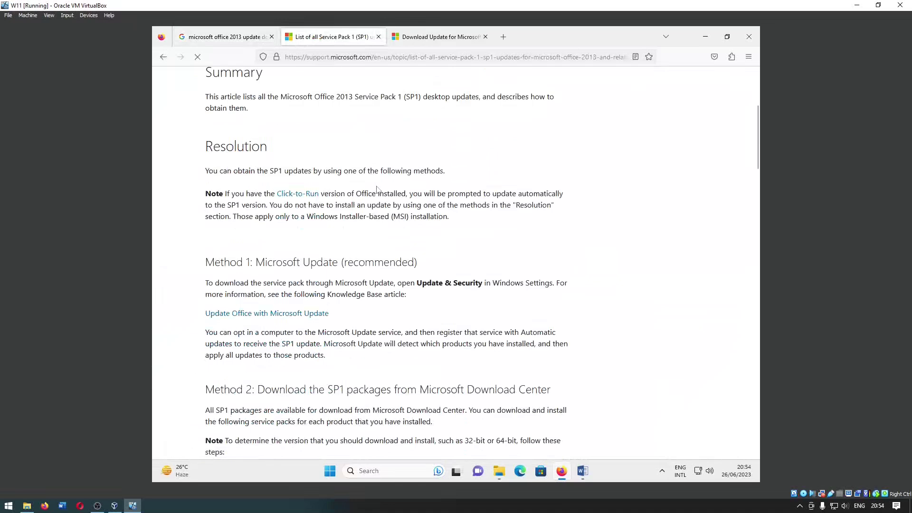
{"action": "scroll", "coordinate": [377, 188], "scroll_direction": "down", "scroll_amount": 3}
{"action": "scroll", "coordinate": [378, 190], "scroll_direction": "down", "scroll_amount": 7}
{"action": "scroll", "coordinate": [377, 190], "scroll_direction": "down", "scroll_amount": 4}
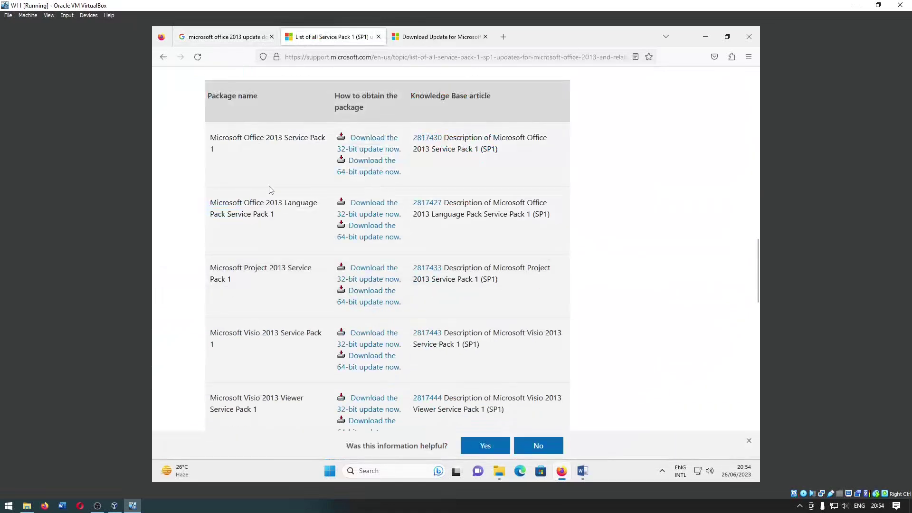
{"action": "scroll", "coordinate": [271, 190], "scroll_direction": "up", "scroll_amount": 1}
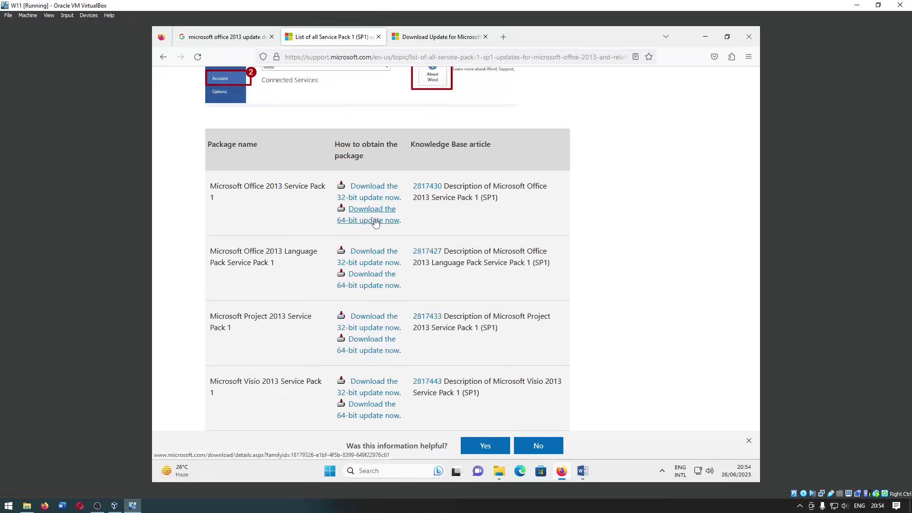
- Download the 774 MB 64-bit SP1 package proplussp2013-kb2817430-fullfile-x64-en-us.exe
{"action": "left_click", "coordinate": [376, 221]}
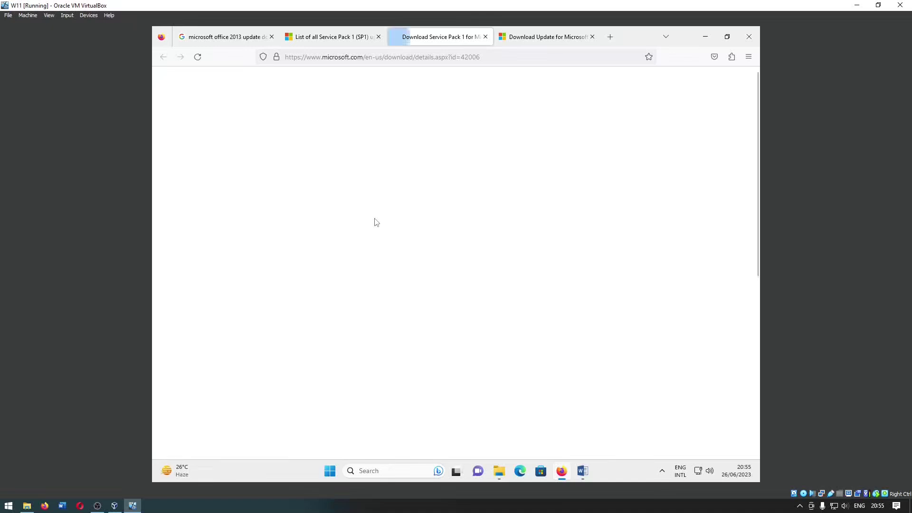
{"action": "scroll", "coordinate": [375, 222], "scroll_direction": "down", "scroll_amount": 5}
{"action": "left_click", "coordinate": [186, 145]}
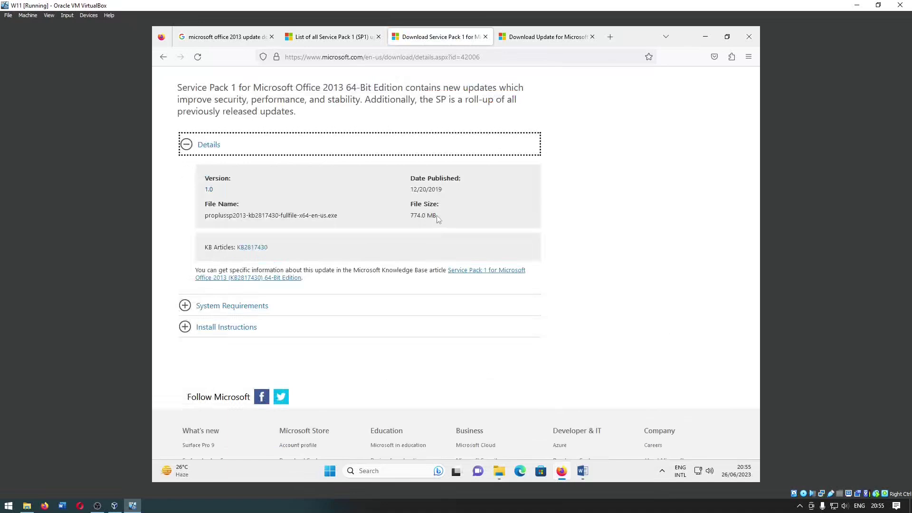
{"action": "scroll", "coordinate": [438, 218], "scroll_direction": "up", "scroll_amount": 1}
{"action": "scroll", "coordinate": [435, 216], "scroll_direction": "up", "scroll_amount": 4}
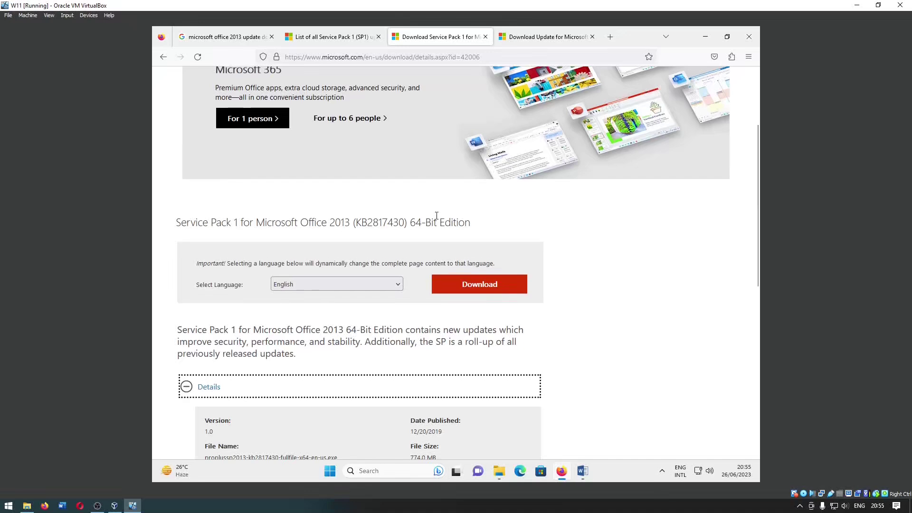
{"action": "left_click", "coordinate": [480, 290]}
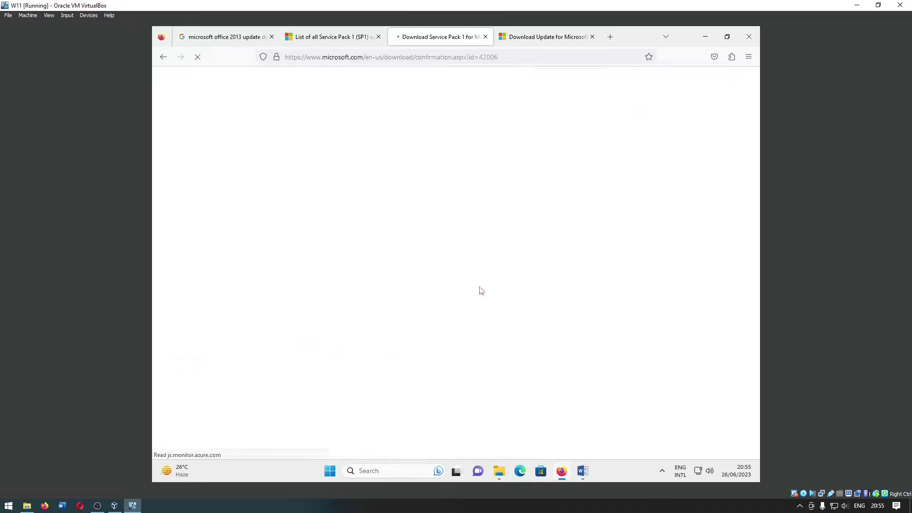
{"action": "left_click", "coordinate": [375, 238]}
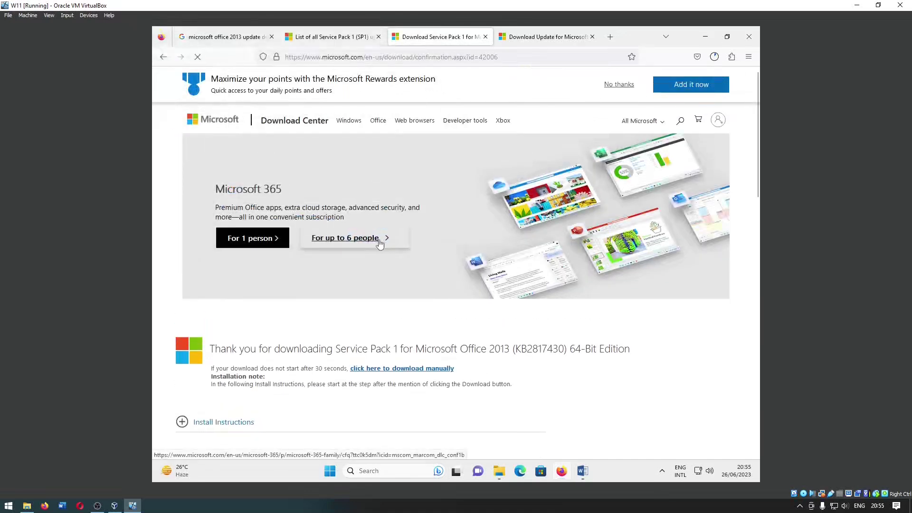
- Wait for the SP1 download to finish and open its Downloads folder
{"action": "key", "text": "ctrl+shift+Tab"}
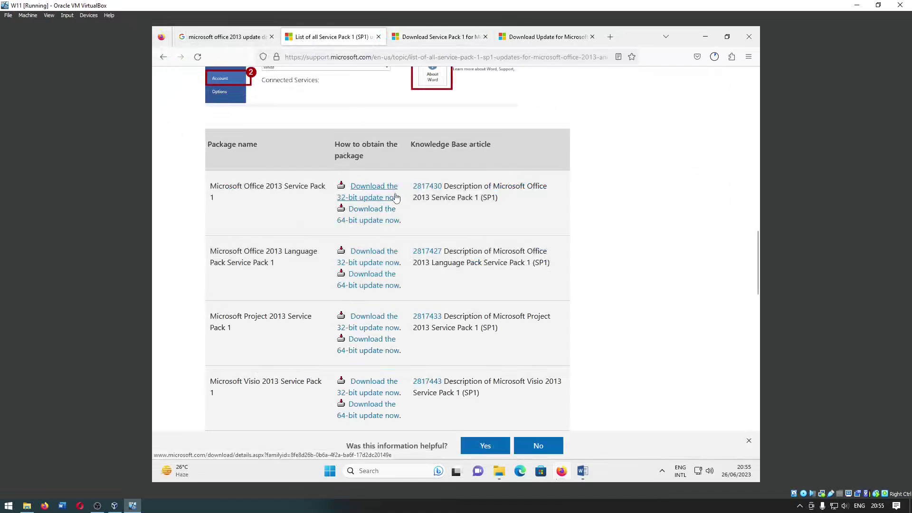
{"action": "scroll", "coordinate": [409, 312], "scroll_direction": "down", "scroll_amount": 2}
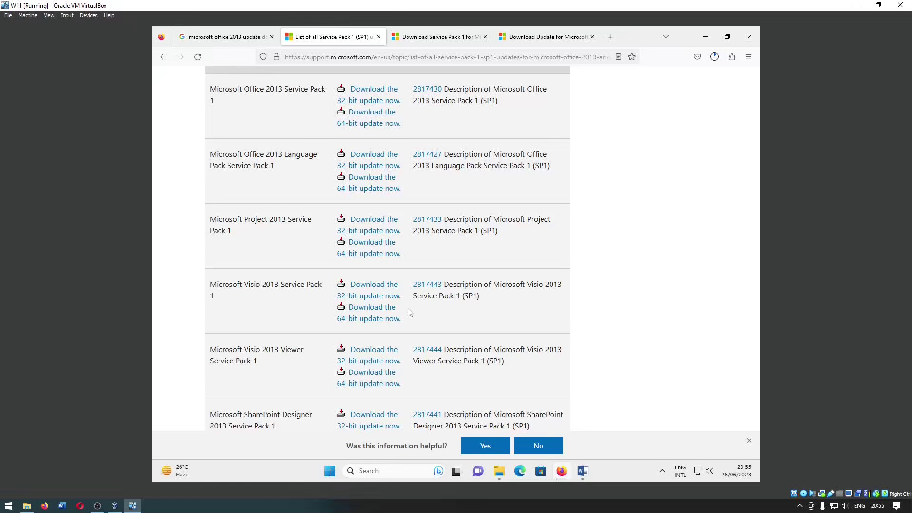
{"action": "left_click", "coordinate": [713, 58]}
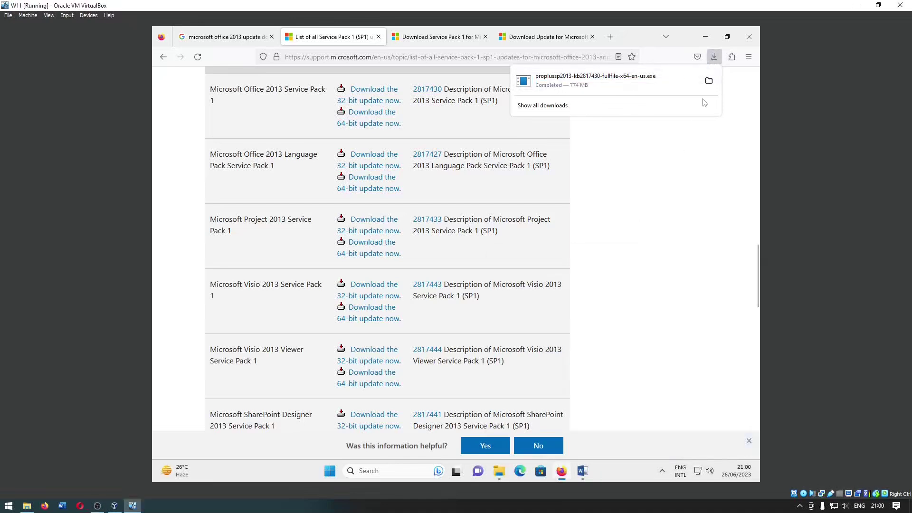
{"action": "left_click", "coordinate": [709, 81]}
{"action": "left_click", "coordinate": [706, 36]}
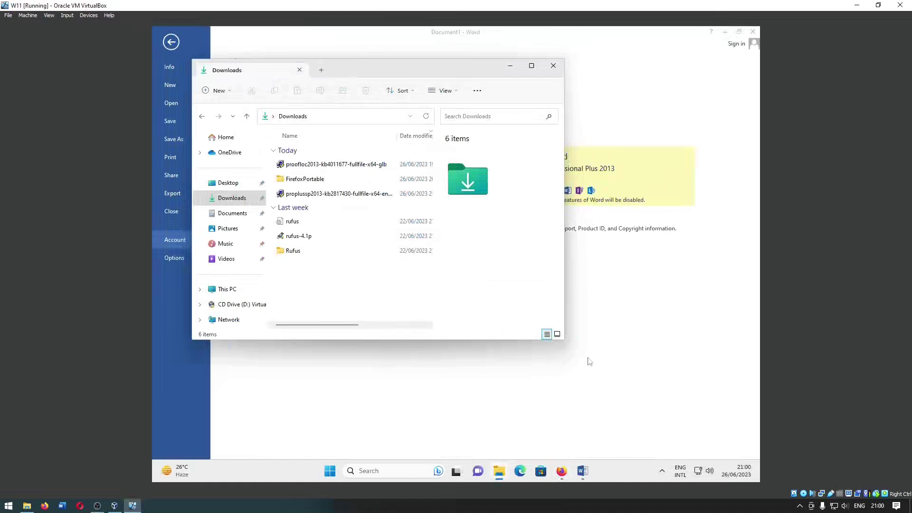
- Launch proplussp2013-kb2817430-fullfile-x64-en-us.exe from the Downloads folder
{"action": "left_click", "coordinate": [605, 392]}
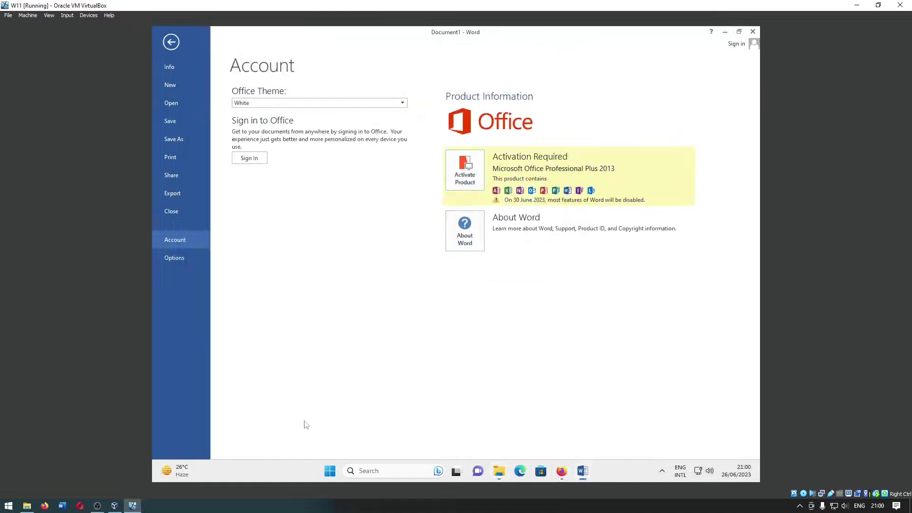
{"action": "left_click", "coordinate": [498, 471]}
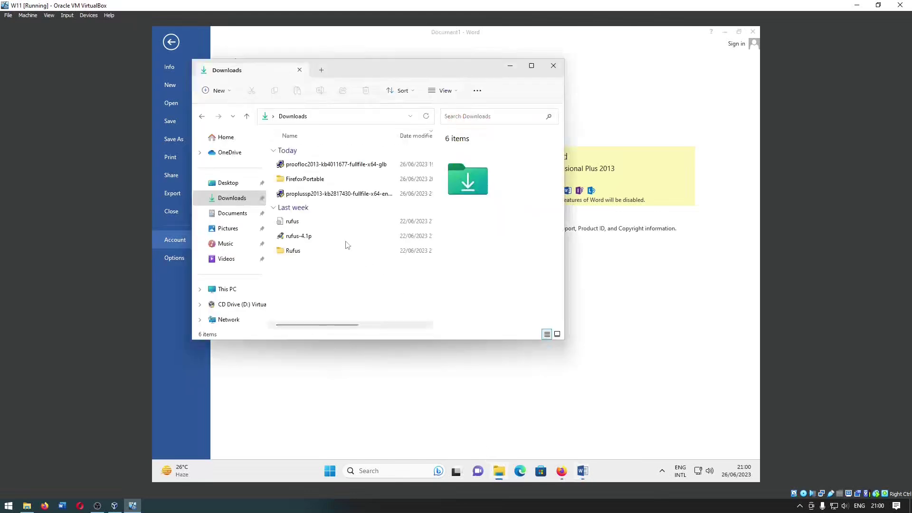
{"action": "mouse_move", "coordinate": [319, 197]}
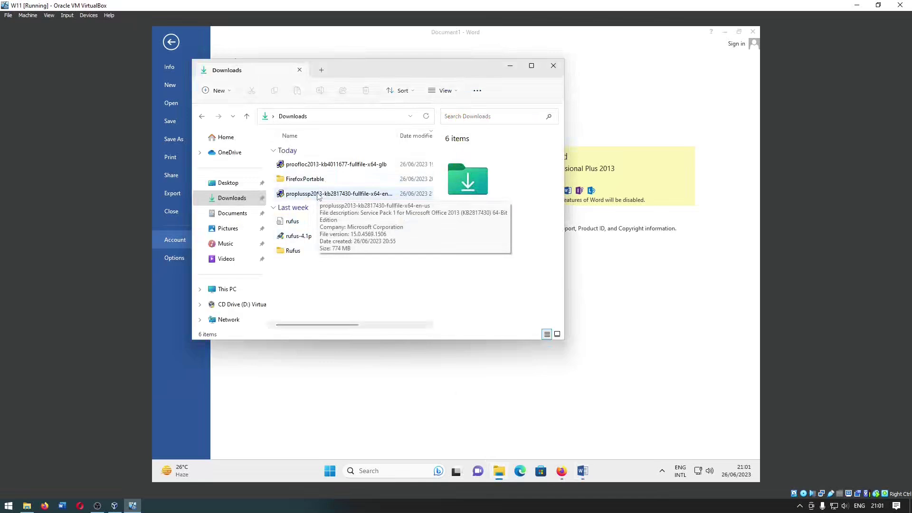
{"action": "double_click", "coordinate": [318, 194]}
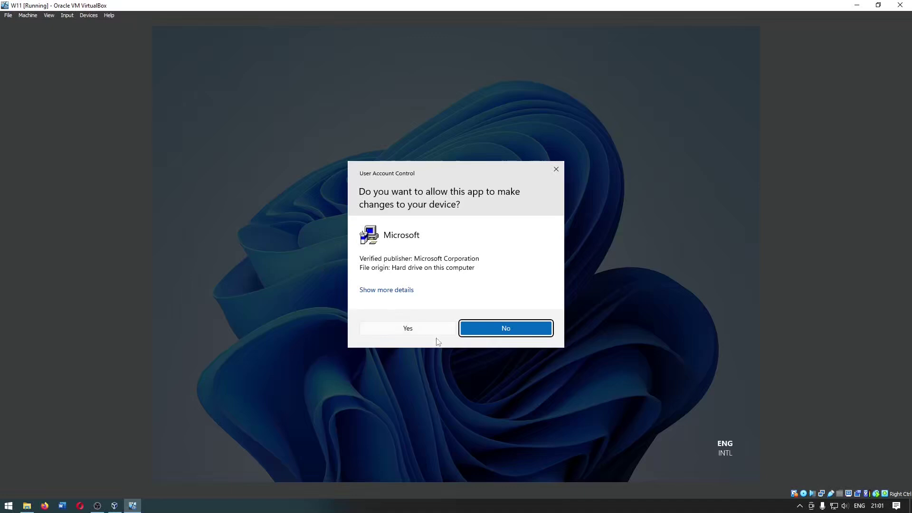
- Allow the SP1 installer to make changes, accept its license terms, and continue
{"action": "left_click", "coordinate": [434, 328]}
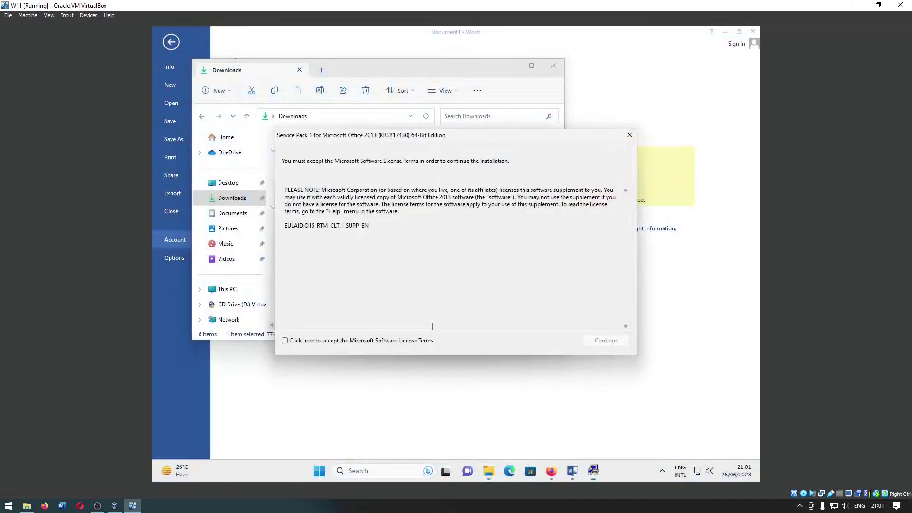
{"action": "left_click", "coordinate": [376, 343]}
{"action": "left_click", "coordinate": [607, 341]}
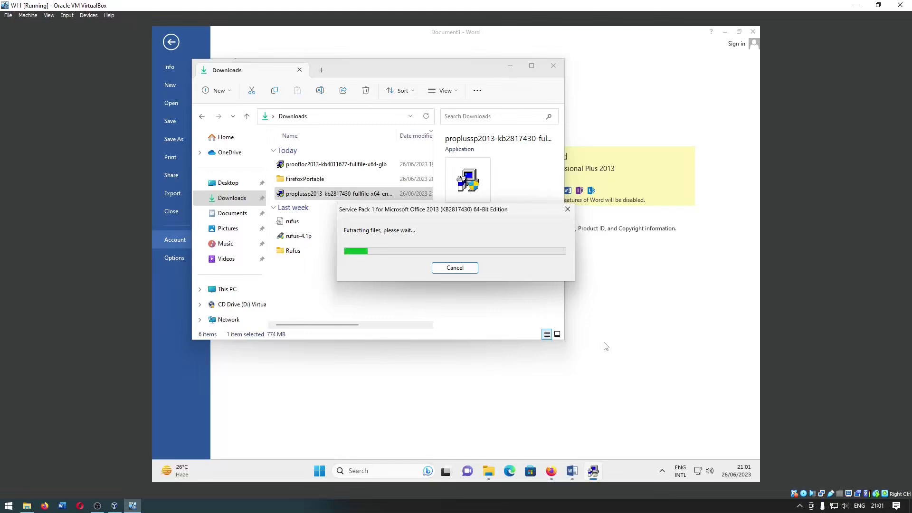
- Confirm Word's About dialog still shows version 15.0.4420.1017, then close it
{"action": "left_click", "coordinate": [606, 346]}
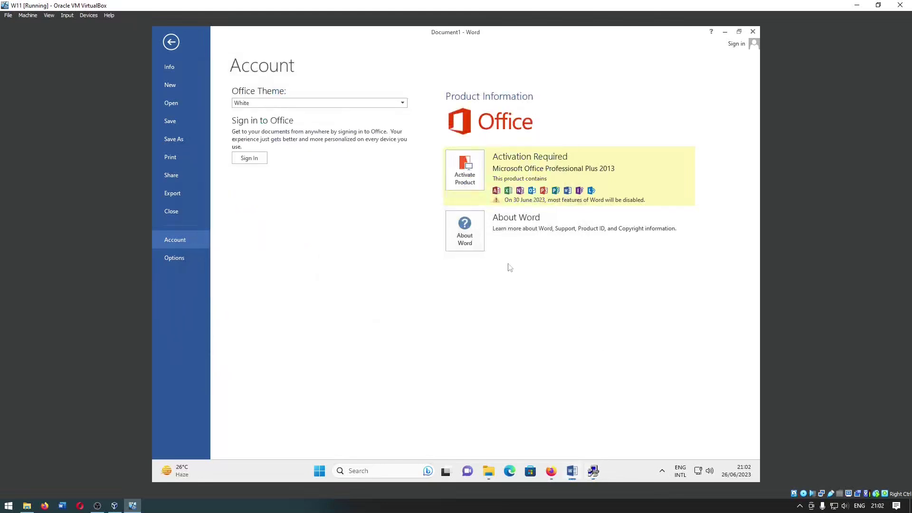
{"action": "left_click", "coordinate": [465, 232]}
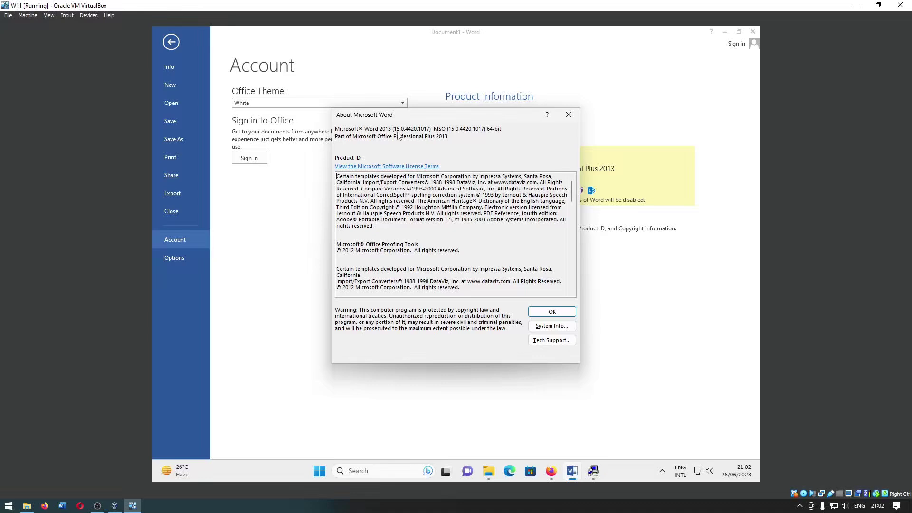
{"action": "left_click", "coordinate": [552, 311]}
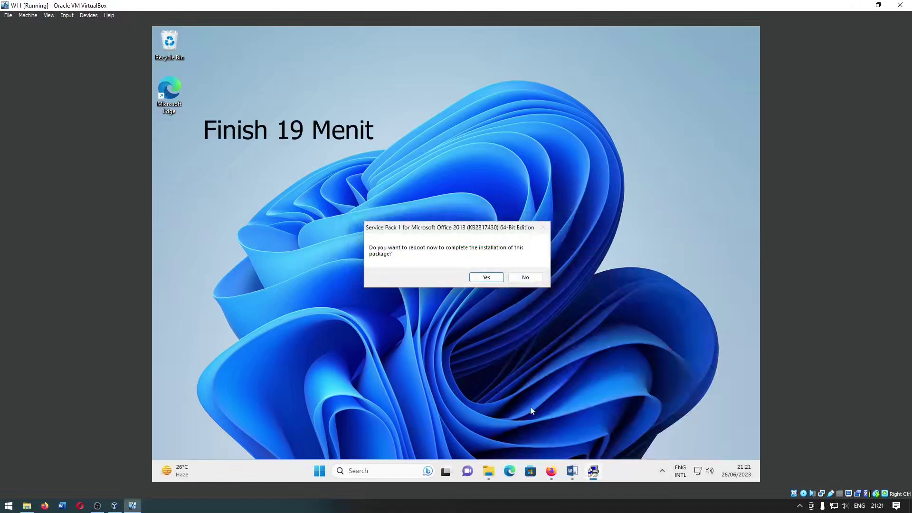
- Close Word and reboot now to complete the Service Pack 1 installation
{"action": "left_click", "coordinate": [549, 473]}
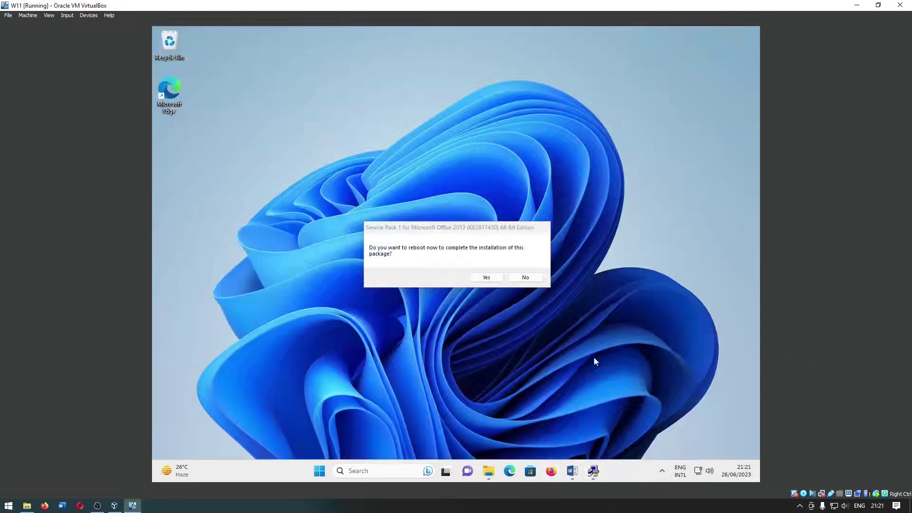
{"action": "left_click", "coordinate": [572, 470]}
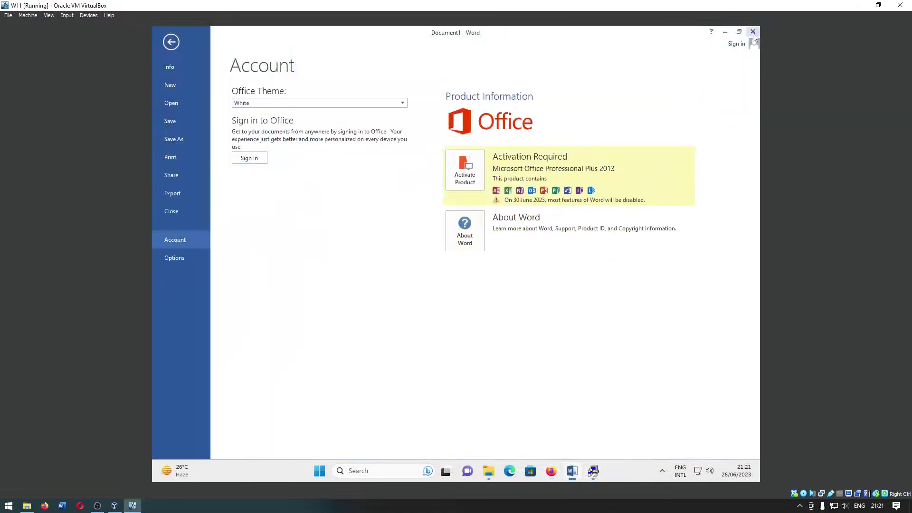
{"action": "key", "text": "Escape"}
{"action": "key", "text": "alt+F4"}
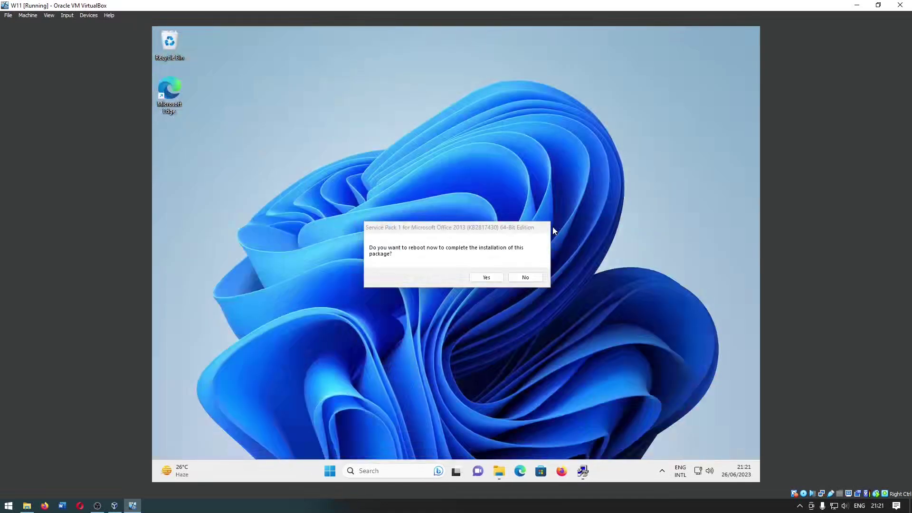
{"action": "left_click", "coordinate": [483, 279]}
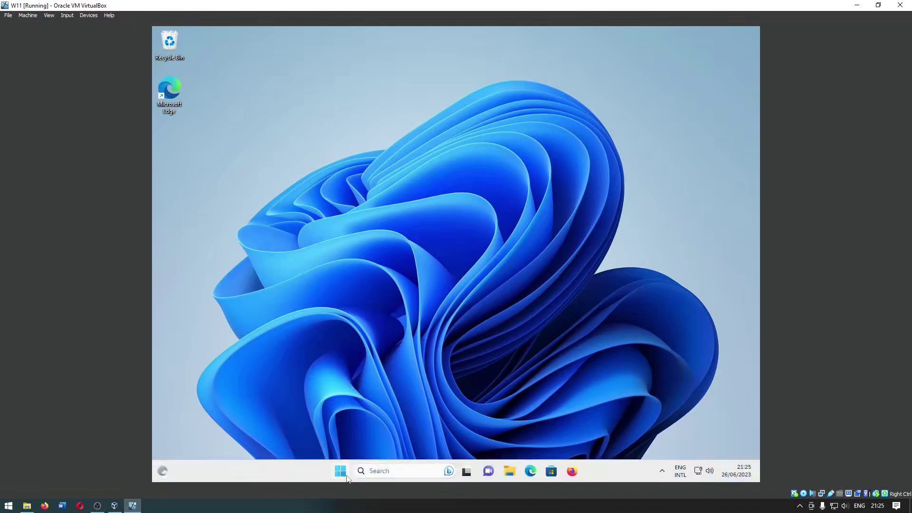
{"action": "key", "text": "super"}
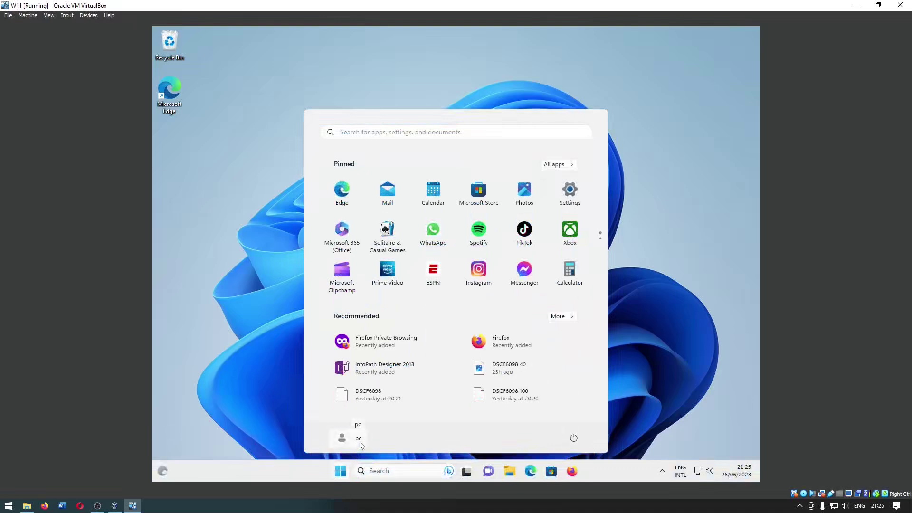
- Open a blank Word document and view About Word, which shows version 15.0.4569.1504
{"action": "left_click", "coordinate": [358, 443]}
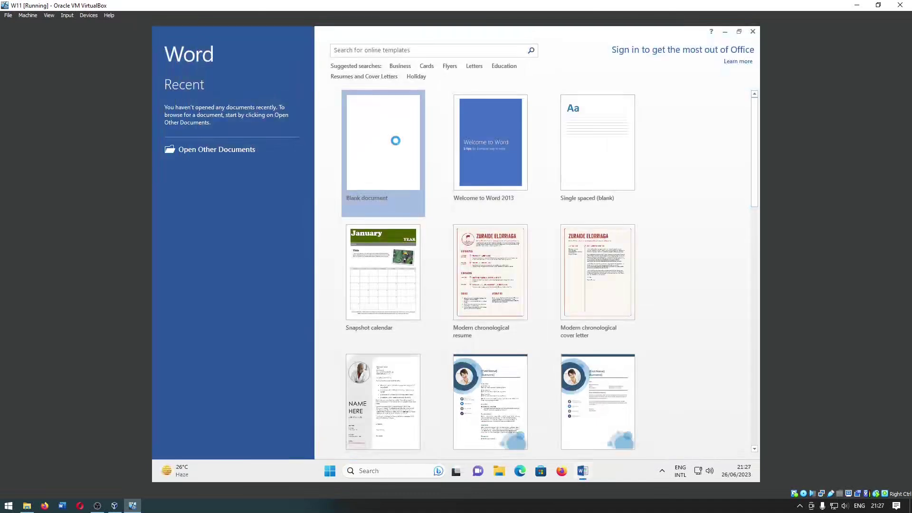
{"action": "left_click", "coordinate": [396, 142]}
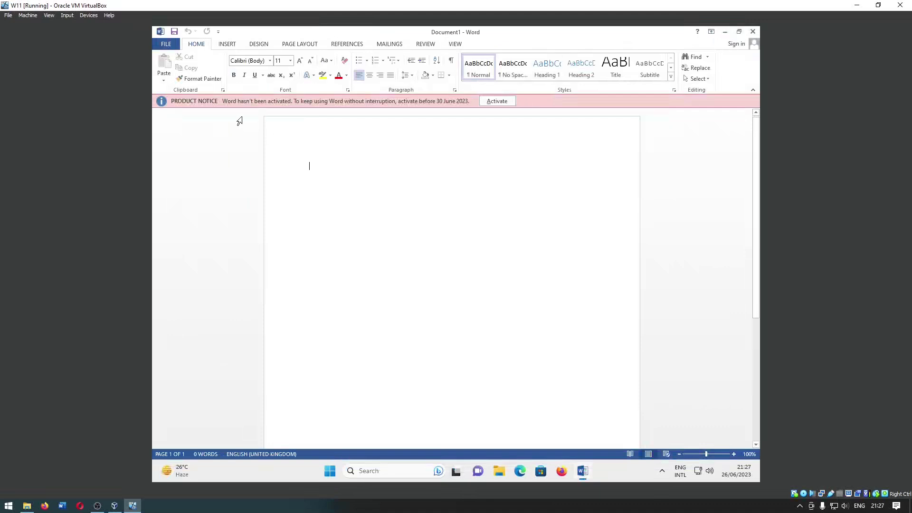
{"action": "left_click", "coordinate": [172, 44]}
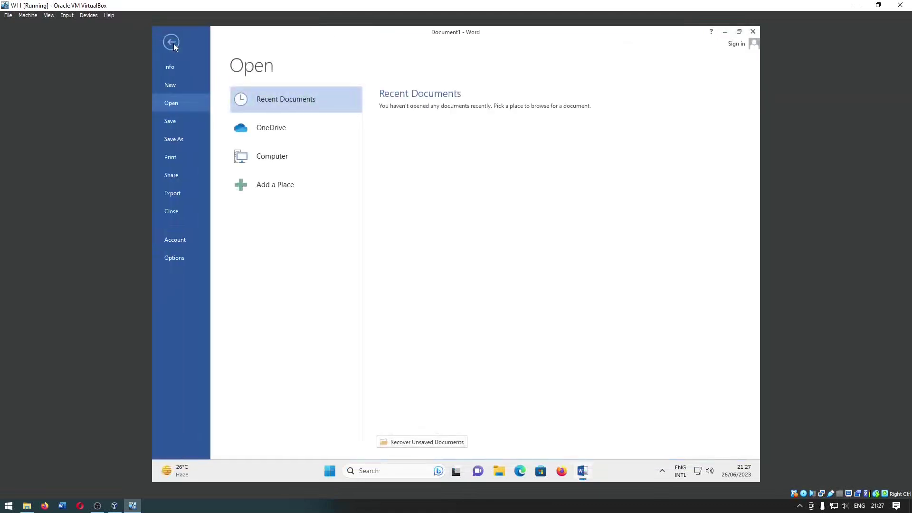
{"action": "left_click", "coordinate": [184, 240]}
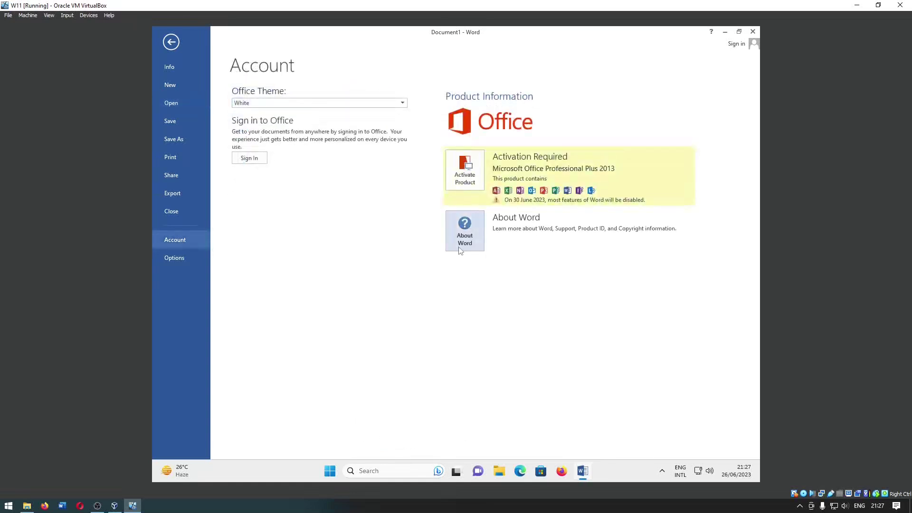
{"action": "left_click", "coordinate": [459, 252]}
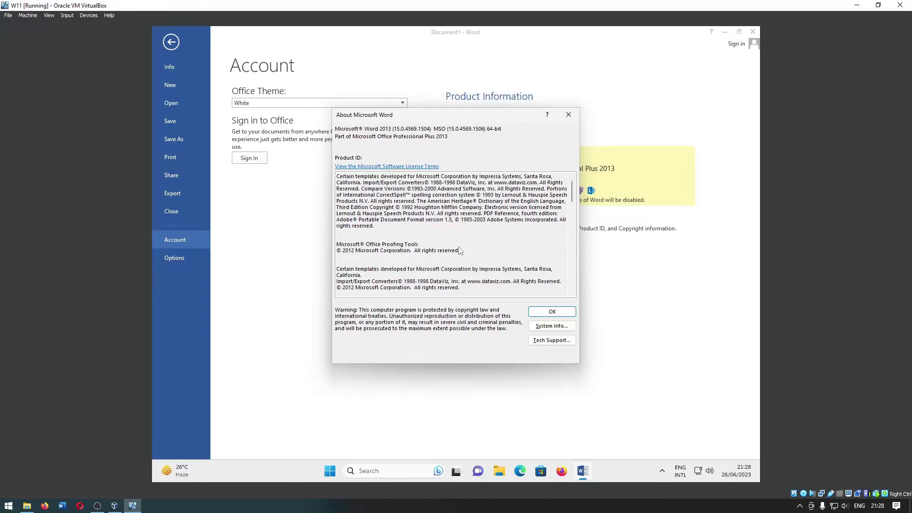
- Close the About dialog and exit Word, leaving the desktop showing
{"action": "key", "text": "Escape"}
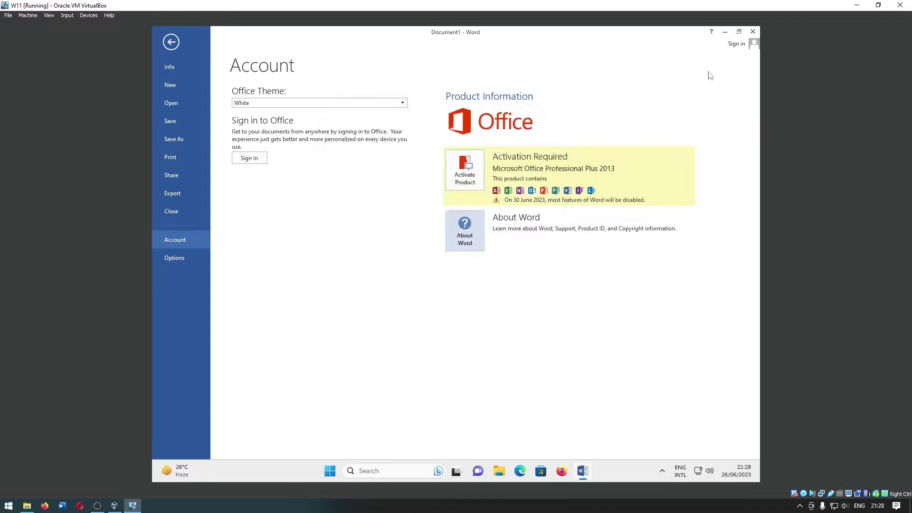
{"action": "key", "text": "Escape"}
{"action": "key", "text": "alt+F4"}
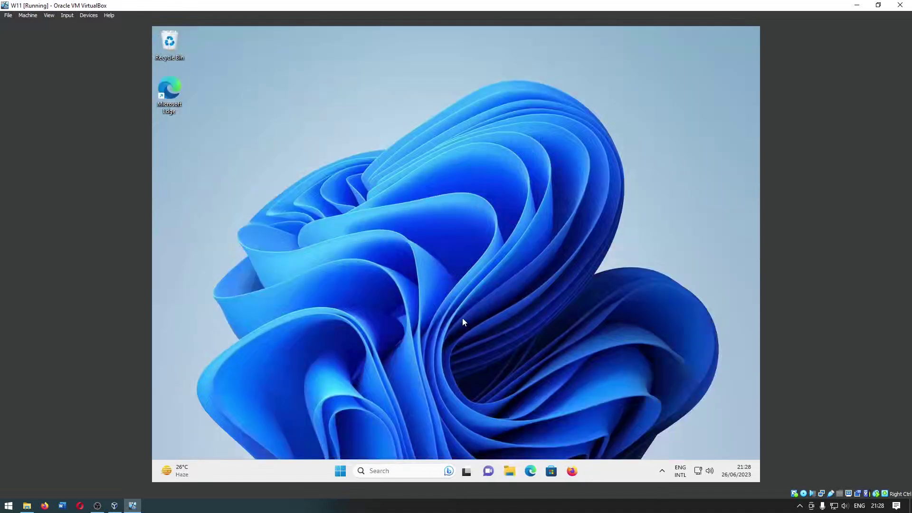
- Run proofloc2013-kb4011677 from Downloads, allow it, accept the license terms, and install it
{"action": "key", "text": "super+e"}
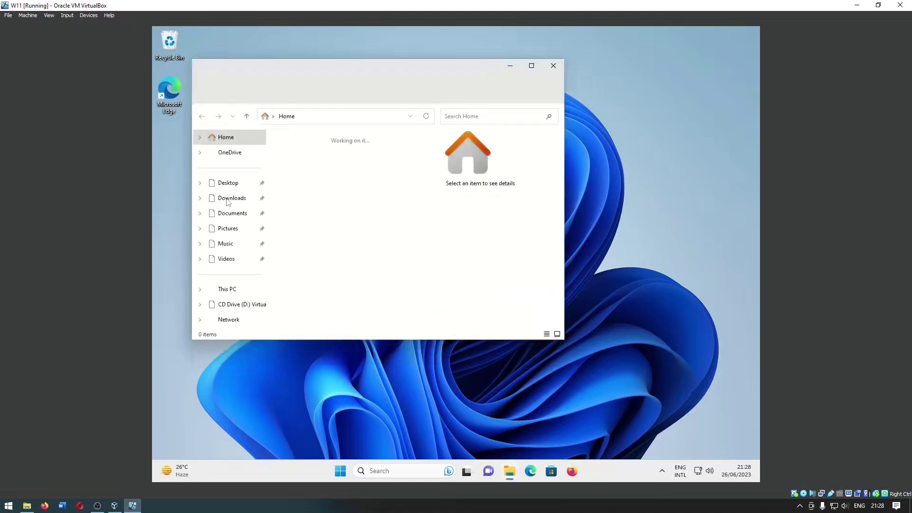
{"action": "left_click", "coordinate": [227, 200]}
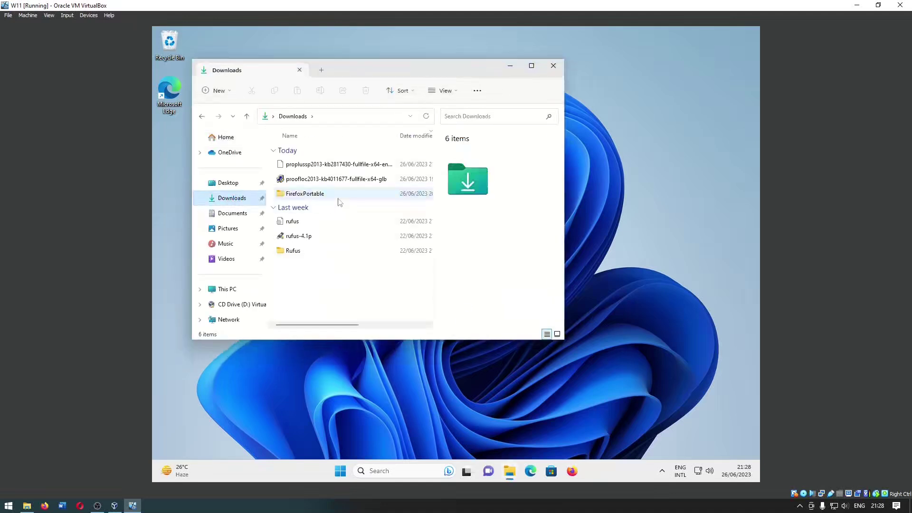
{"action": "mouse_move", "coordinate": [334, 178]}
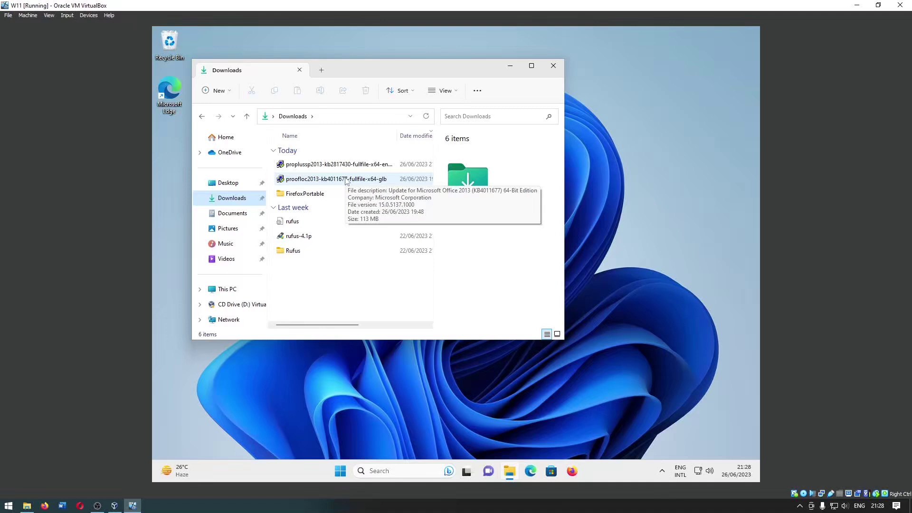
{"action": "double_click", "coordinate": [345, 179]}
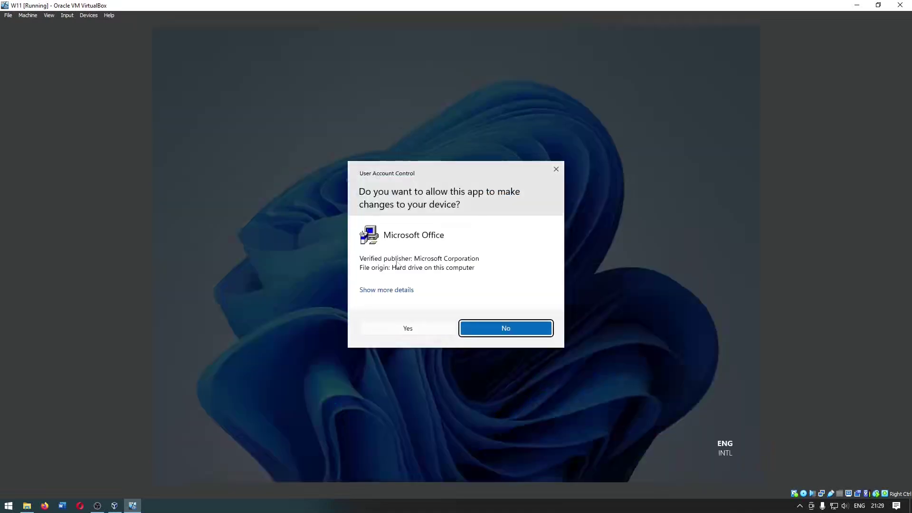
{"action": "left_click", "coordinate": [415, 328]}
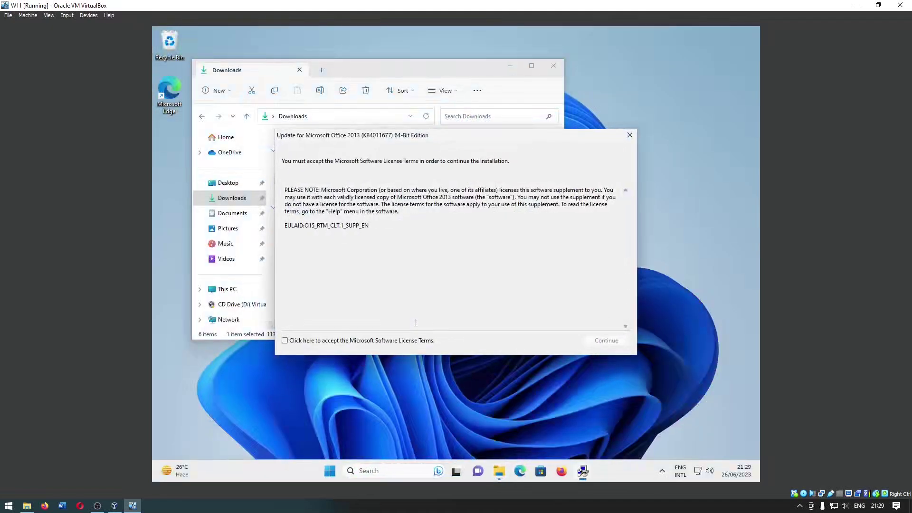
{"action": "left_click", "coordinate": [383, 342]}
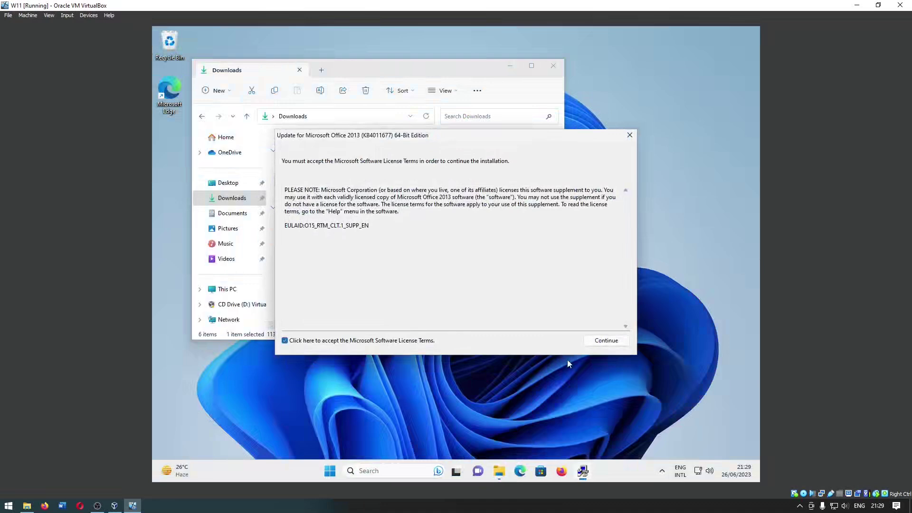
{"action": "left_click", "coordinate": [607, 340]}
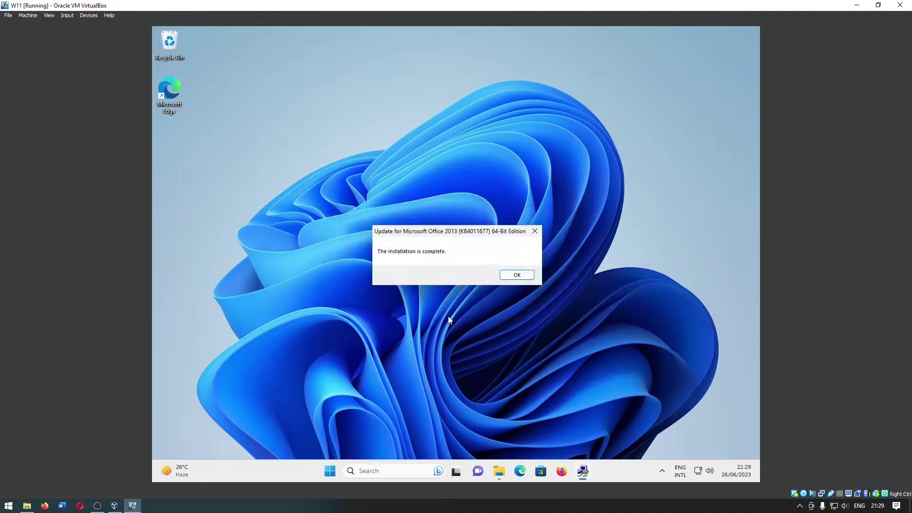
- Dismiss the installation-complete message and relaunch Word 2013 with a blank document
{"action": "left_click", "coordinate": [517, 274]}
{"action": "left_click", "coordinate": [340, 472]}
{"action": "type", "text": "word"}
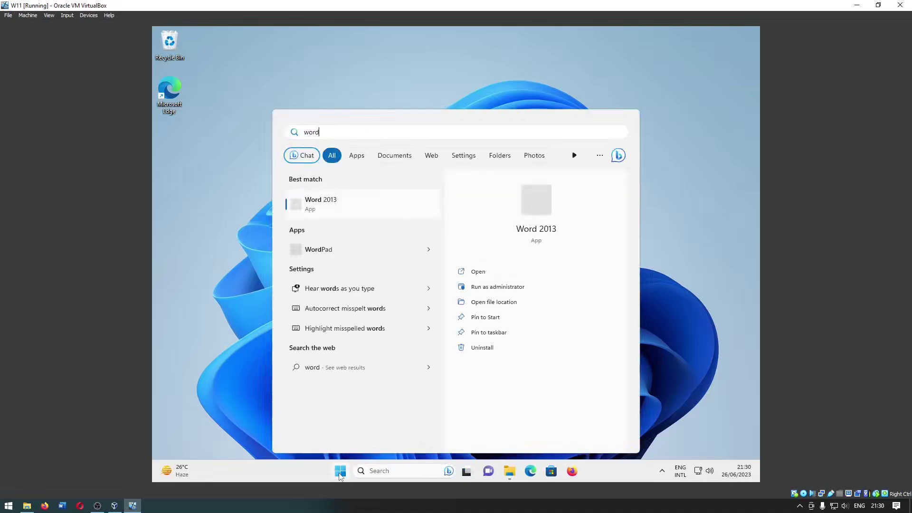
{"action": "key", "text": "Return"}
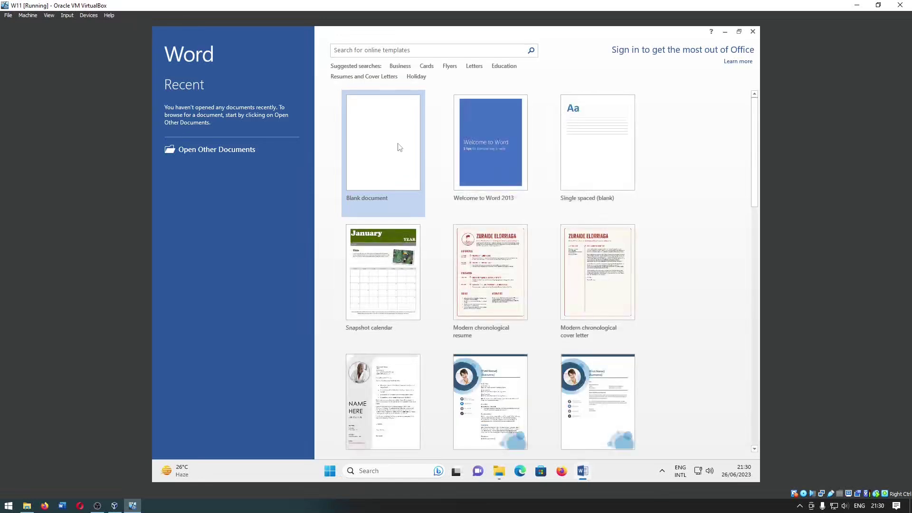
{"action": "left_click", "coordinate": [398, 147]}
- Check About Word still reports 15.0.4569.1504, then minimise Word to reveal Firefox
{"action": "left_click", "coordinate": [166, 44]}
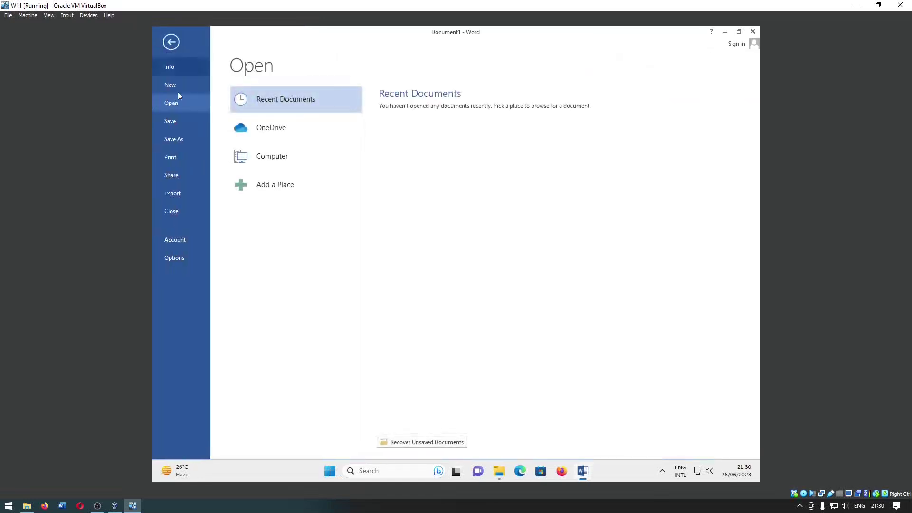
{"action": "left_click", "coordinate": [176, 240]}
{"action": "left_click", "coordinate": [465, 231]}
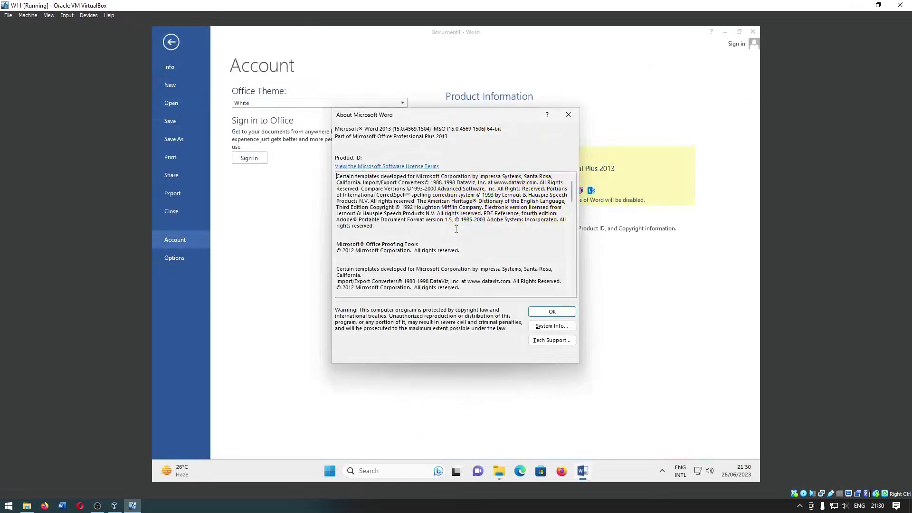
{"action": "key", "text": "Escape"}
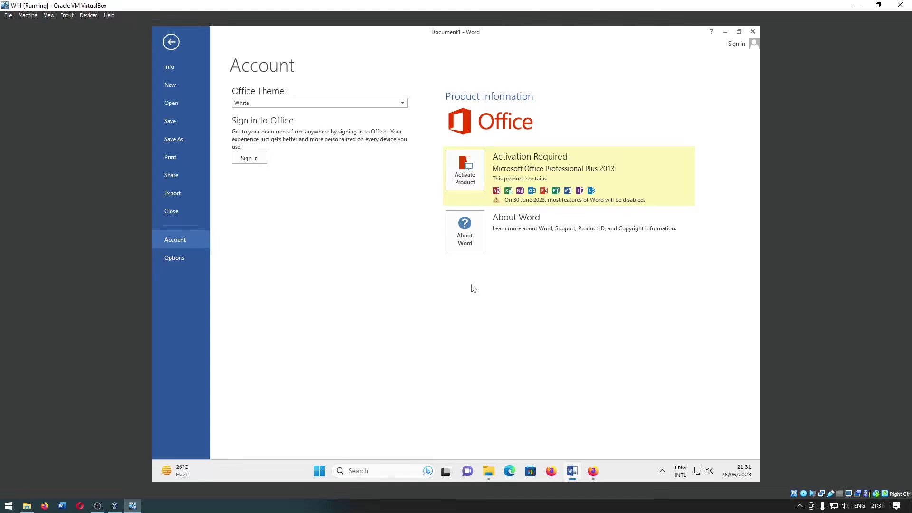
{"action": "key", "text": "super+Down"}
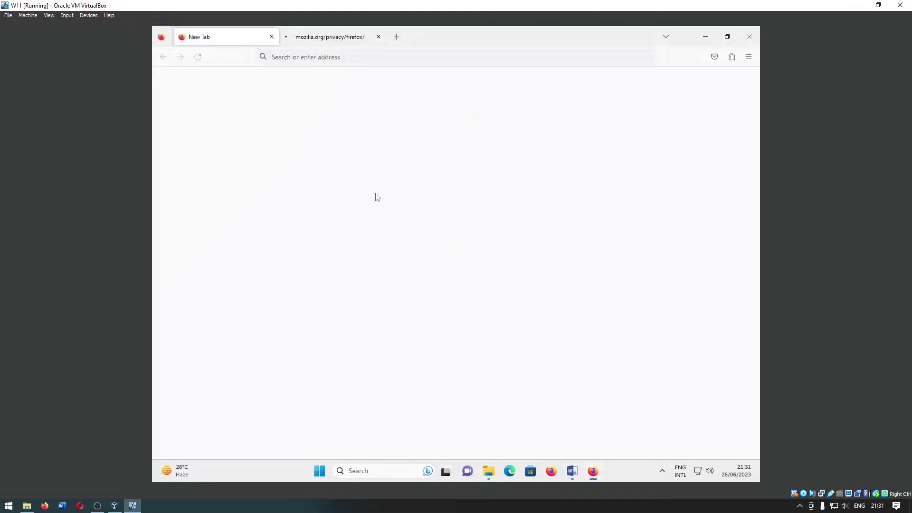
- Close the extra Firefox tabs and search Google for 'microsoft update catalog' to reach the catalog site
{"action": "left_click", "coordinate": [378, 37]}
{"action": "left_click", "coordinate": [290, 37]}
{"action": "left_click", "coordinate": [259, 37]}
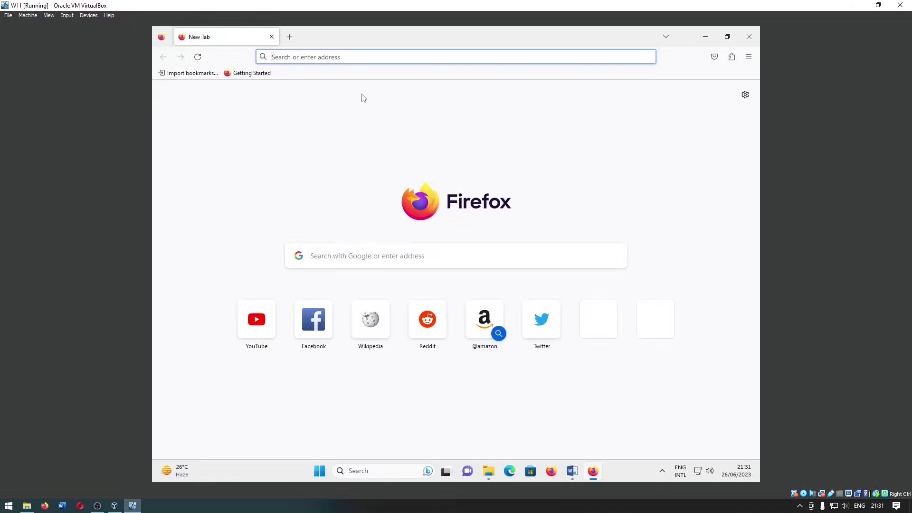
{"action": "type", "text": "microso"}
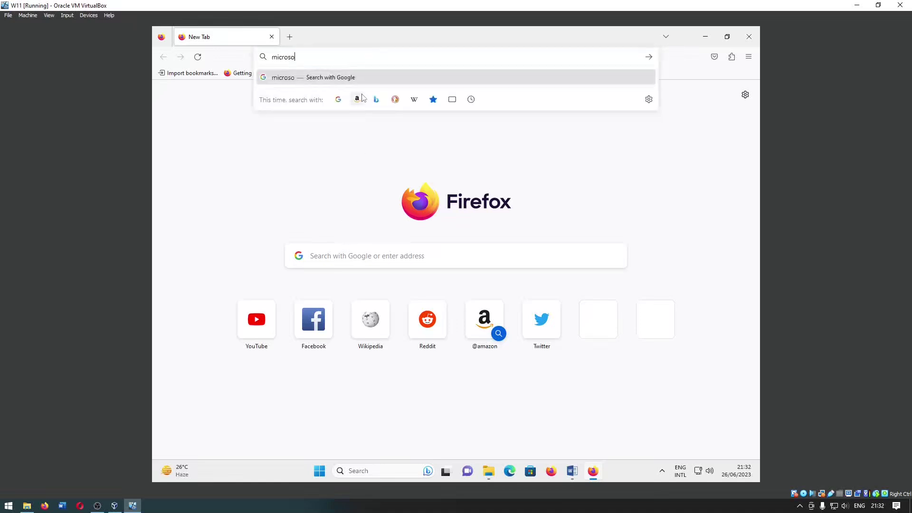
{"action": "type", "text": "ft upd"}
{"action": "type", "text": "ate"}
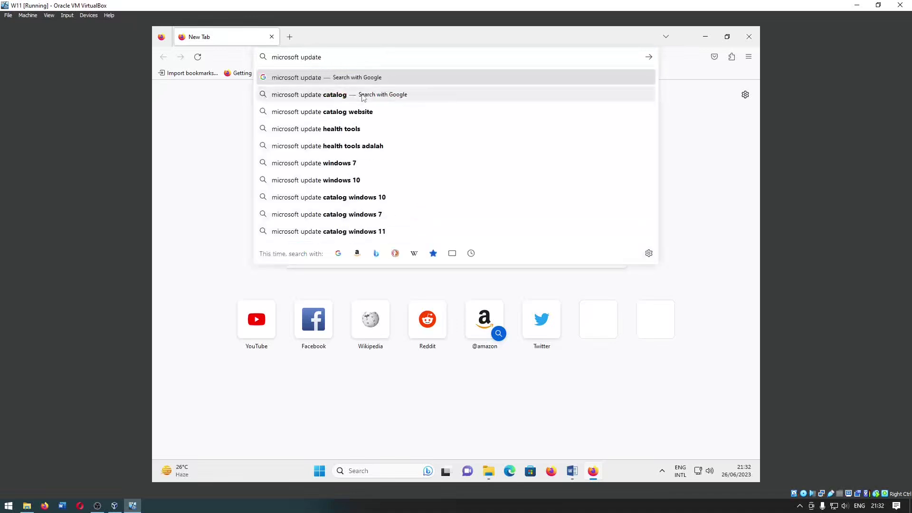
{"action": "left_click", "coordinate": [363, 97]}
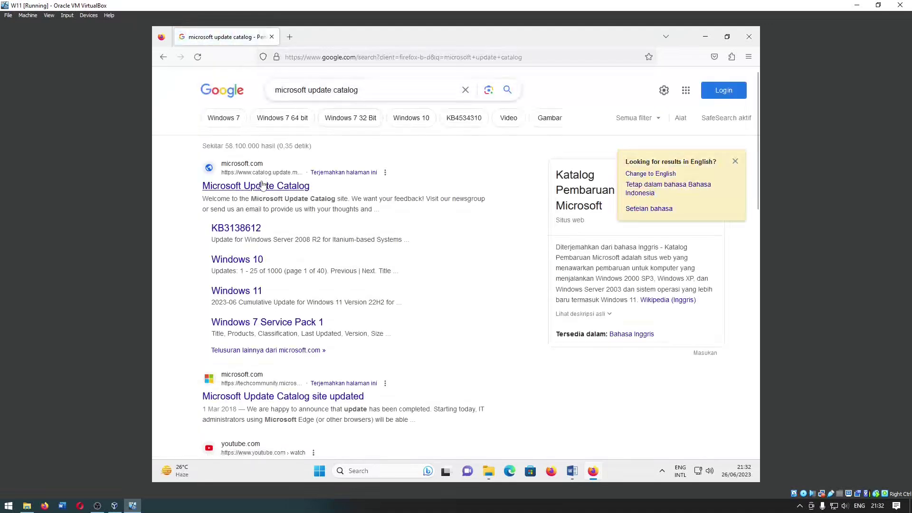
{"action": "left_click", "coordinate": [263, 185]}
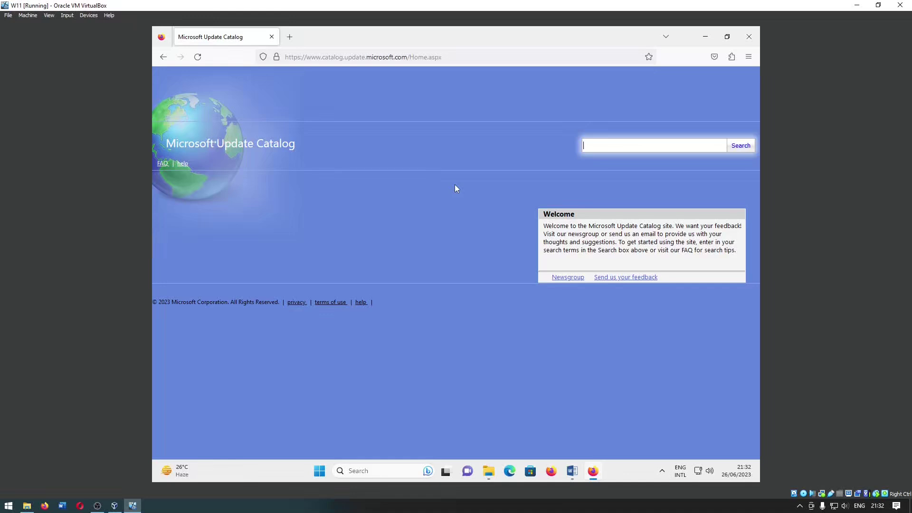
- Search the catalog for 'office 2013' and download the Word 2013 KB5002365 64-Bit word-x-none .cab
{"action": "type", "text": "office 20"}
{"action": "type", "text": "13"}
{"action": "key", "text": "Return"}
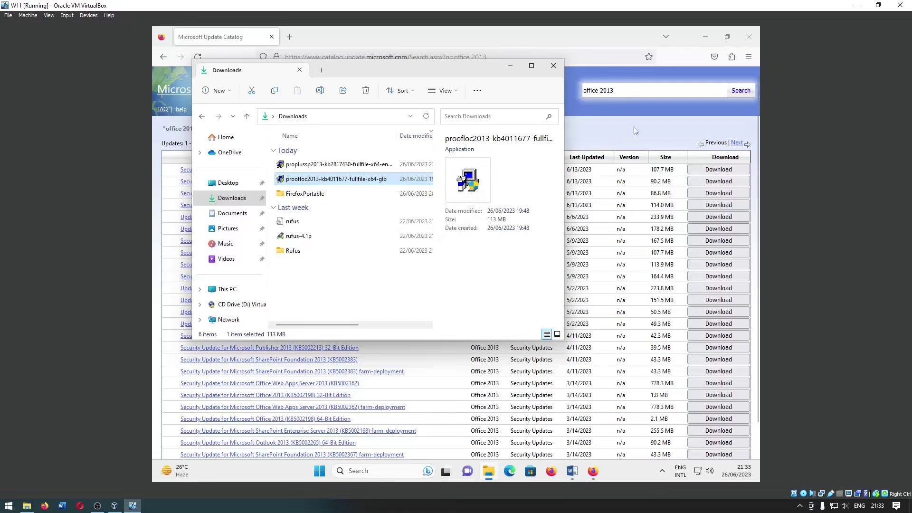
{"action": "left_click", "coordinate": [465, 390]}
{"action": "scroll", "coordinate": [464, 390], "scroll_direction": "down", "scroll_amount": 1}
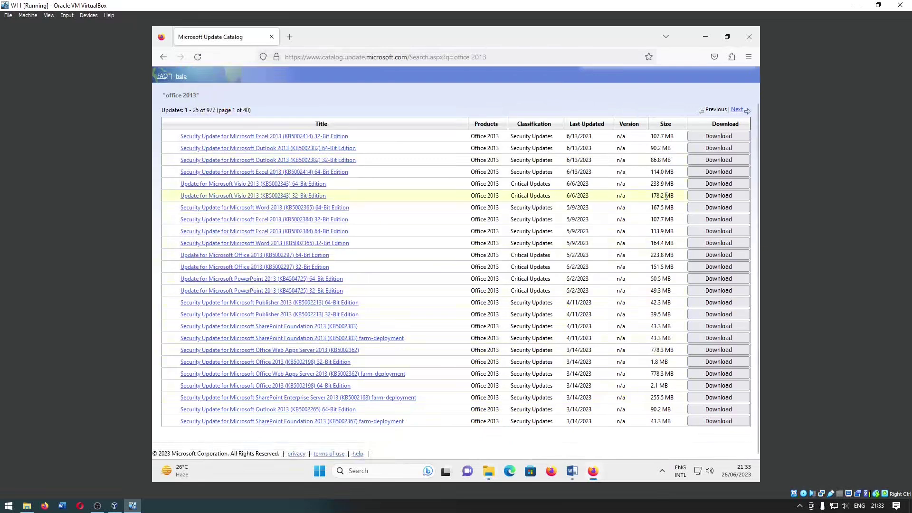
{"action": "left_click", "coordinate": [700, 211]}
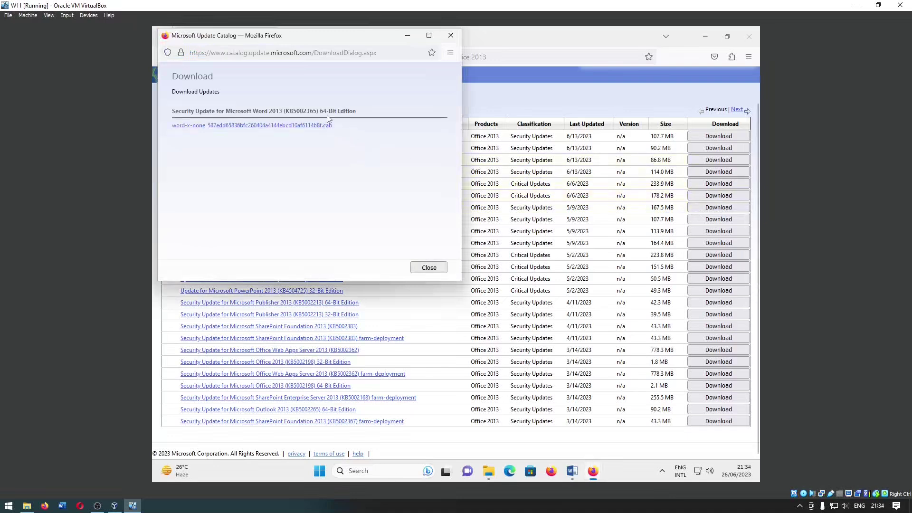
{"action": "left_click_drag", "start_coordinate": [320, 111], "coordinate": [337, 111]}
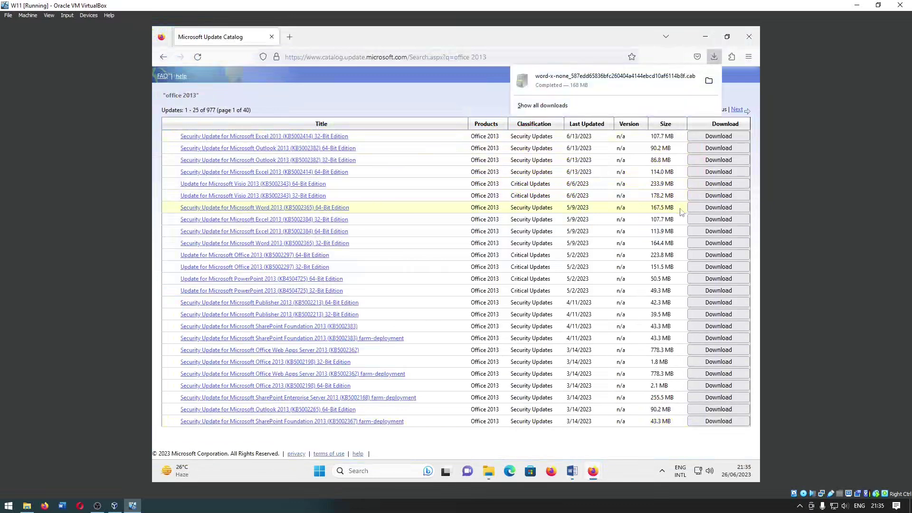
- Open the downloaded .cab in Downloads and start extracting word-x-none to a 'word update' path
{"action": "left_click", "coordinate": [489, 469]}
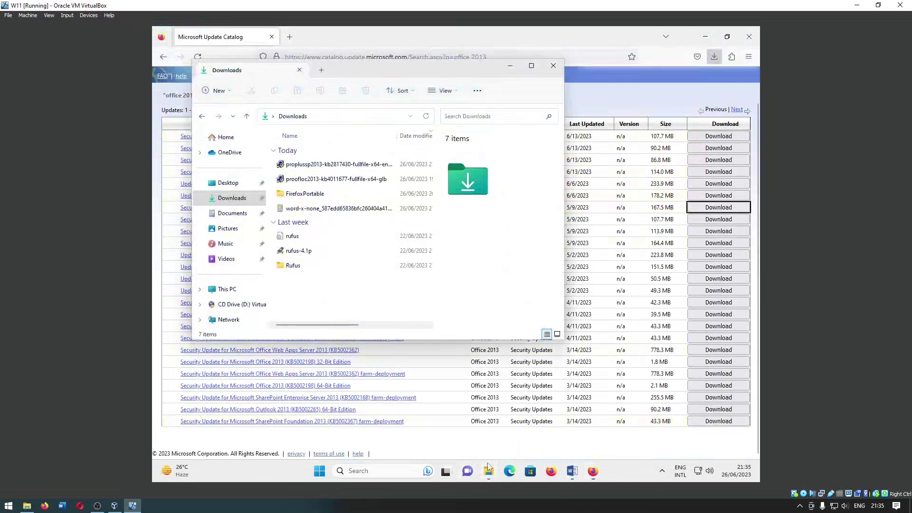
{"action": "double_click", "coordinate": [322, 210]}
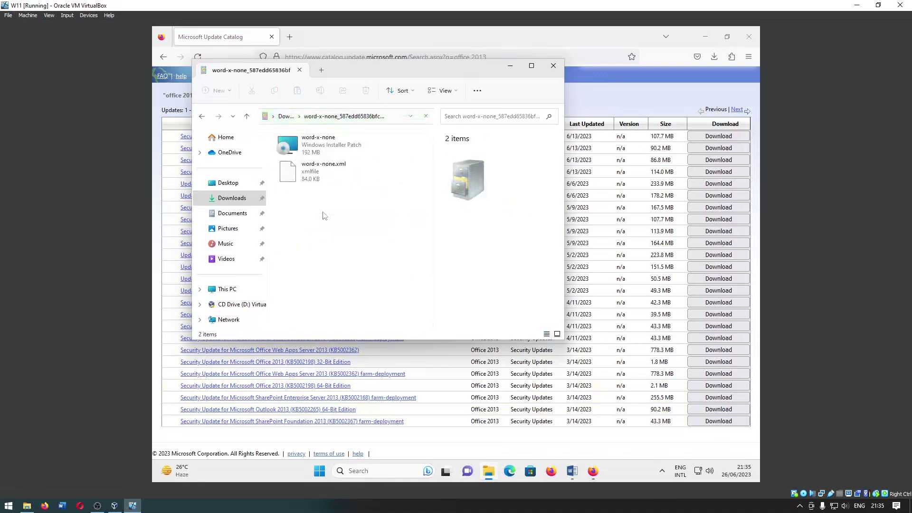
{"action": "double_click", "coordinate": [330, 142]}
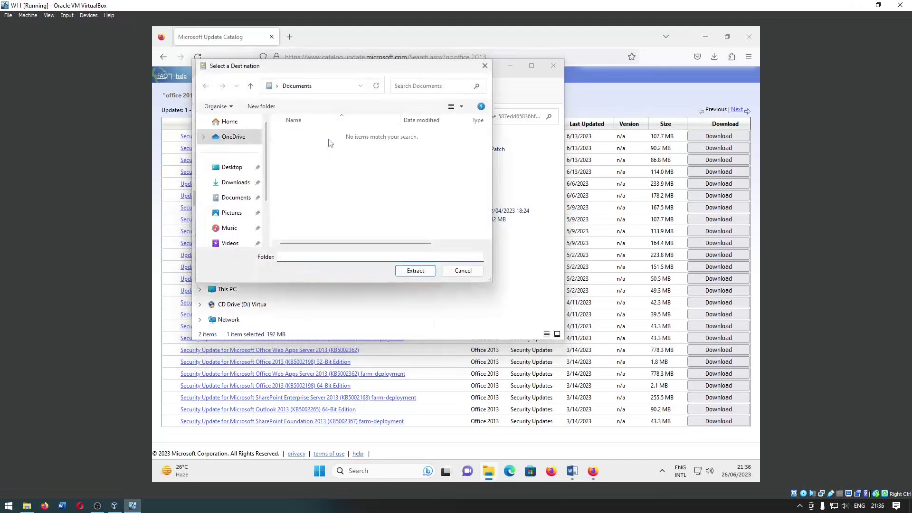
{"action": "type", "text": "word update"}
{"action": "key", "text": "Return"}
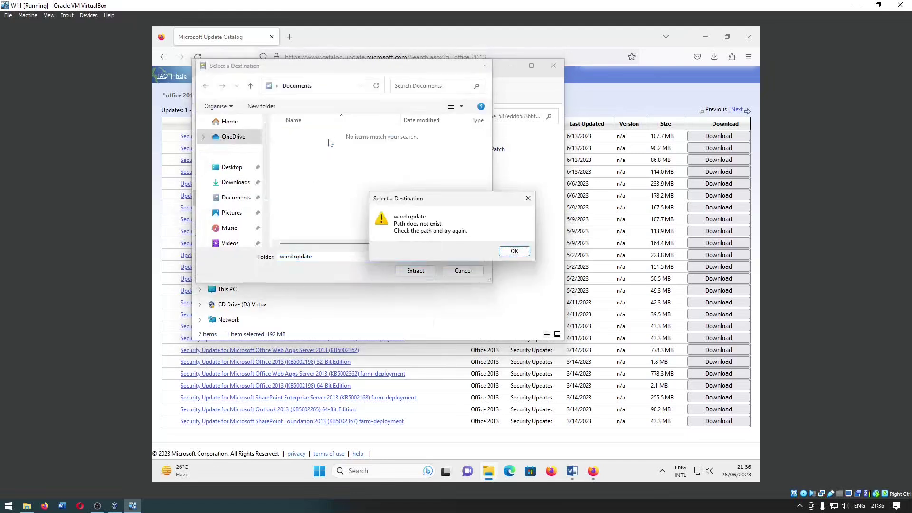
- Create a New folder inside Downloads and extract the word-x-none patch into it
{"action": "left_click", "coordinate": [513, 251]}
{"action": "left_click", "coordinate": [242, 182]}
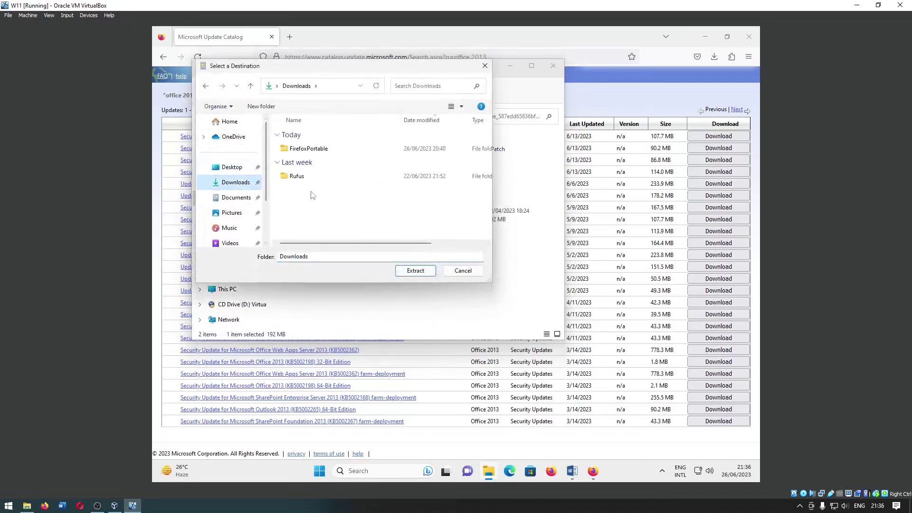
{"action": "left_click", "coordinate": [261, 106]}
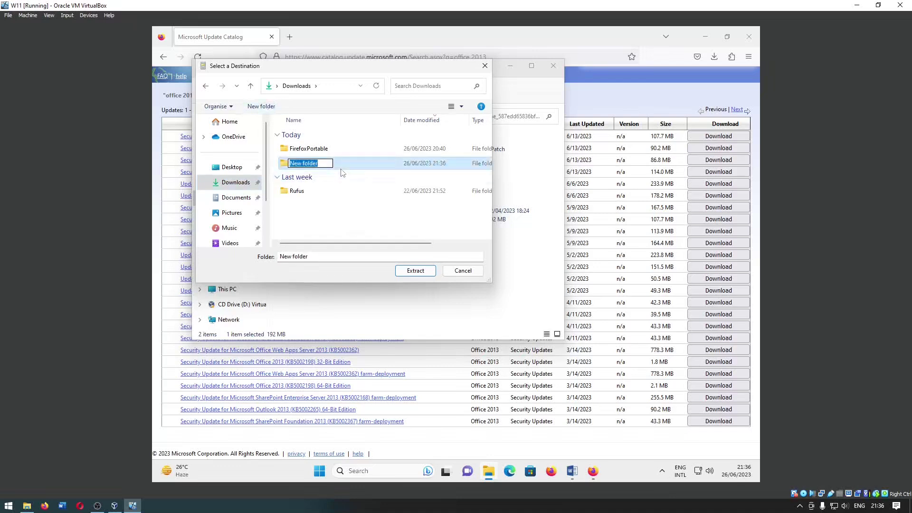
{"action": "left_click", "coordinate": [342, 171]}
{"action": "double_click", "coordinate": [342, 167]}
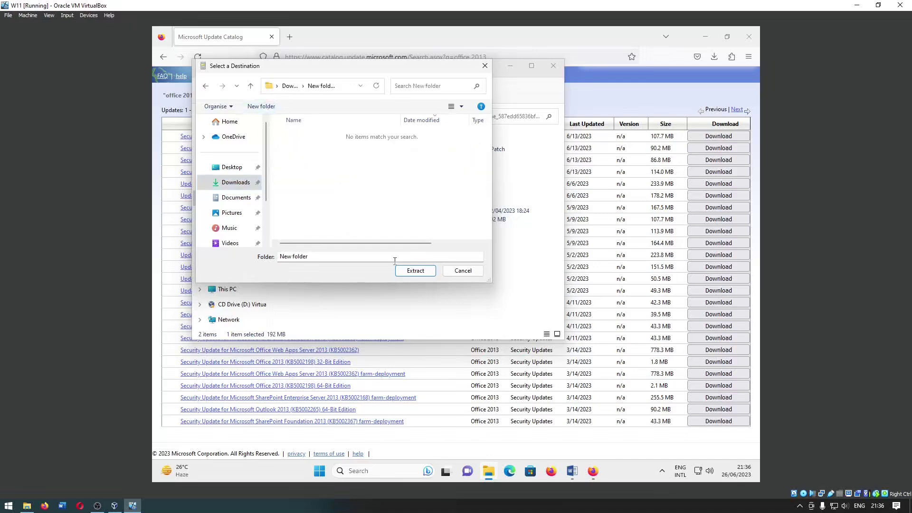
{"action": "left_click", "coordinate": [417, 272]}
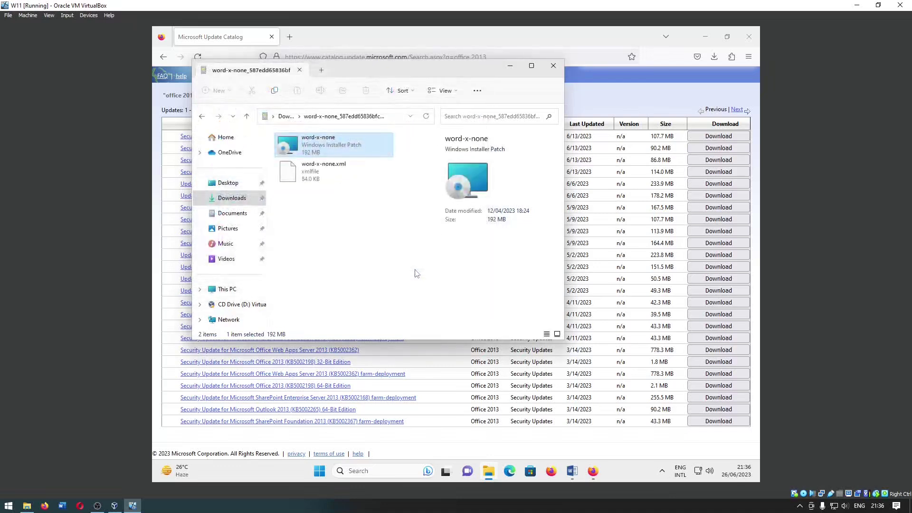
- Open the New folder in Downloads and launch the extracted word-x-none patch
{"action": "left_click", "coordinate": [232, 197]}
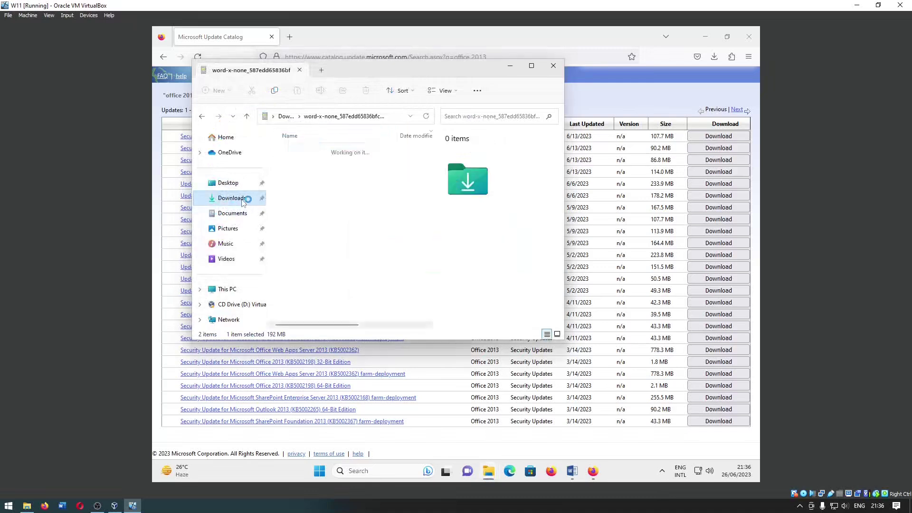
{"action": "key", "text": "Return"}
{"action": "double_click", "coordinate": [331, 164]}
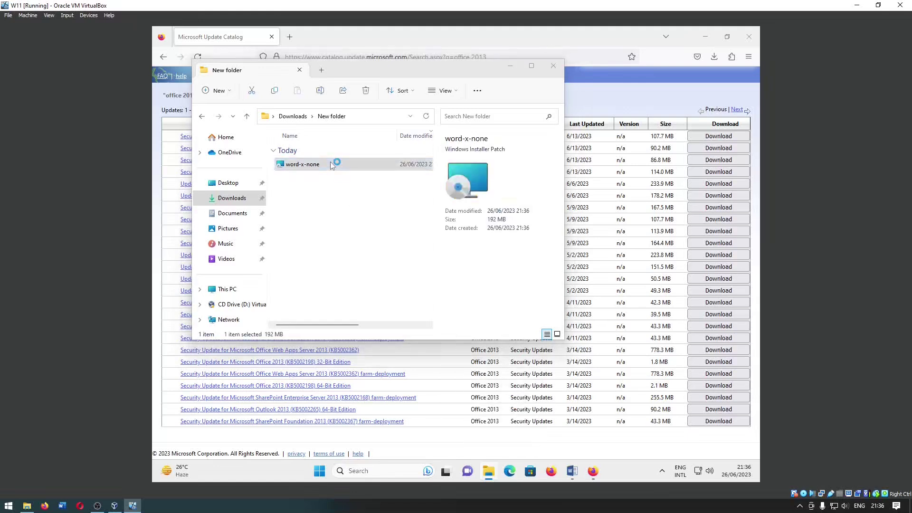
- Run the word-x-none patch, closing Word when requested, and dismiss the installer once finished
{"action": "left_click", "coordinate": [472, 257]}
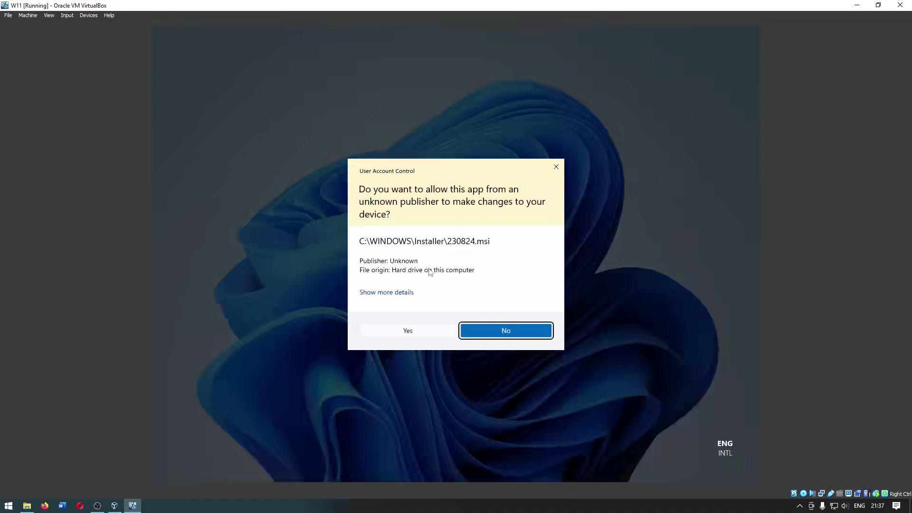
{"action": "left_click", "coordinate": [408, 332]}
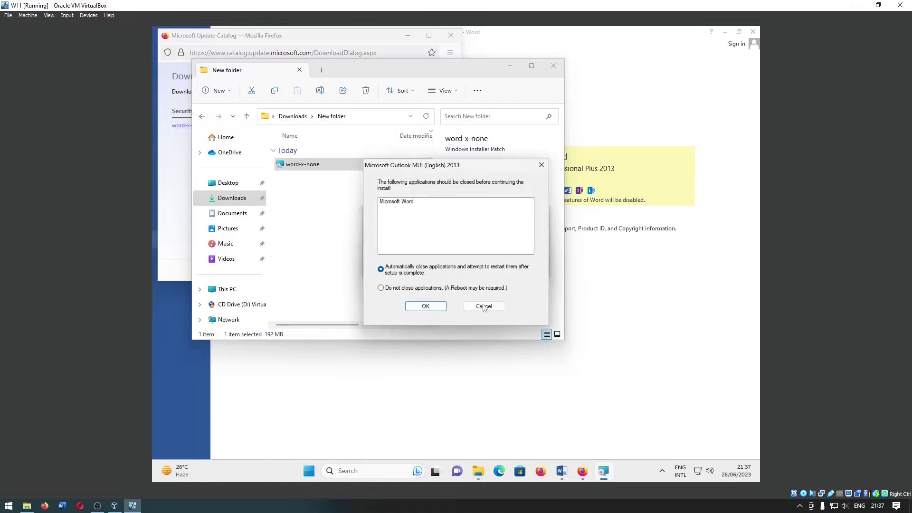
{"action": "left_click", "coordinate": [668, 106]}
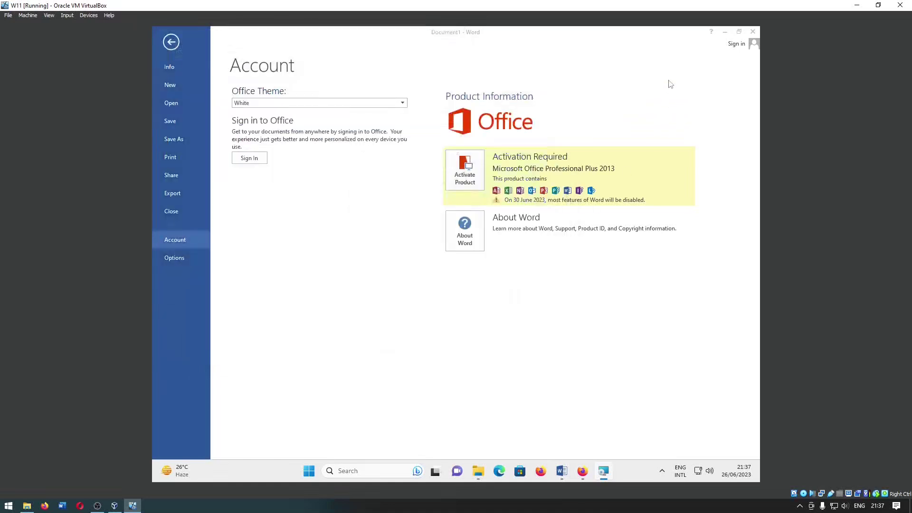
{"action": "left_click", "coordinate": [753, 32]}
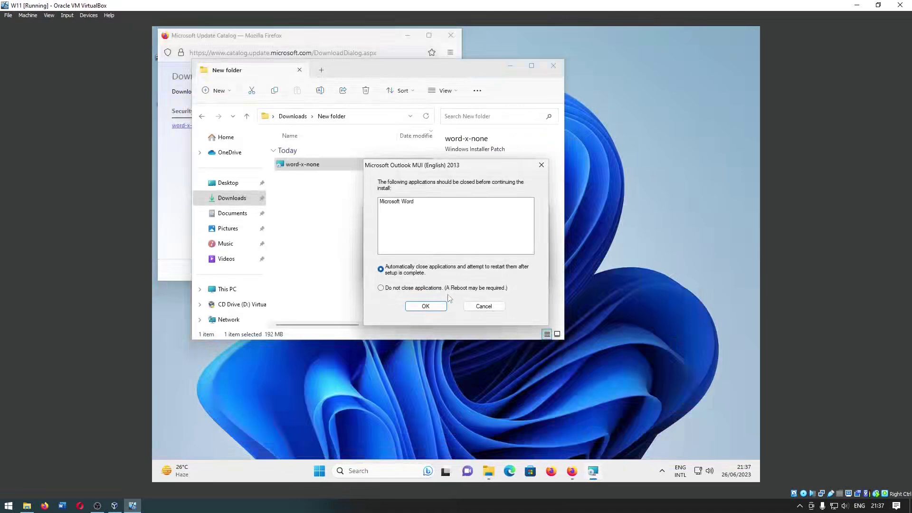
{"action": "left_click", "coordinate": [442, 306]}
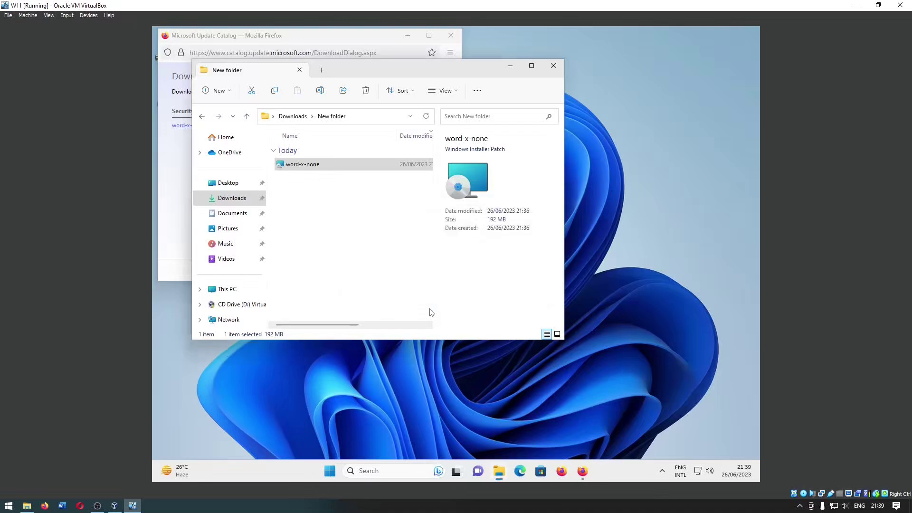
{"action": "left_click", "coordinate": [399, 245]}
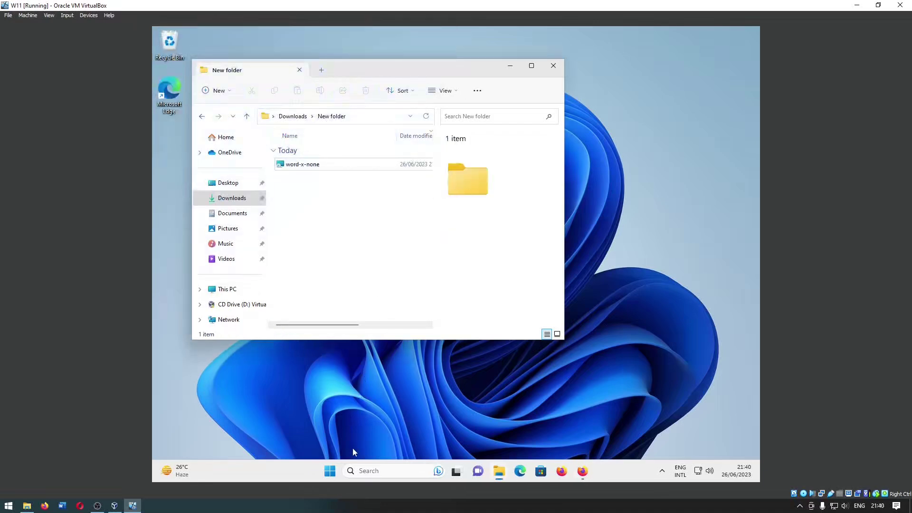
- Launch Word, open a blank document, and view About Word showing build 15.0.5553.1000
{"action": "left_click", "coordinate": [334, 474]}
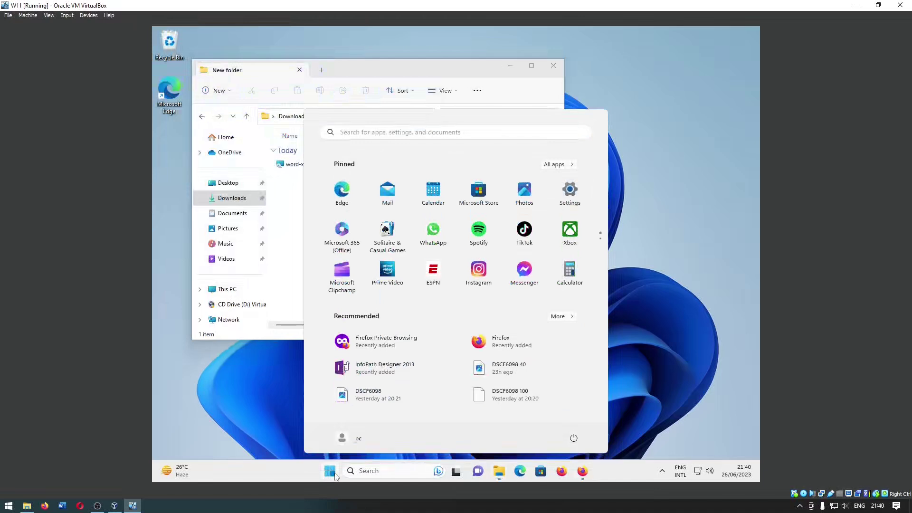
{"action": "type", "text": "wor"}
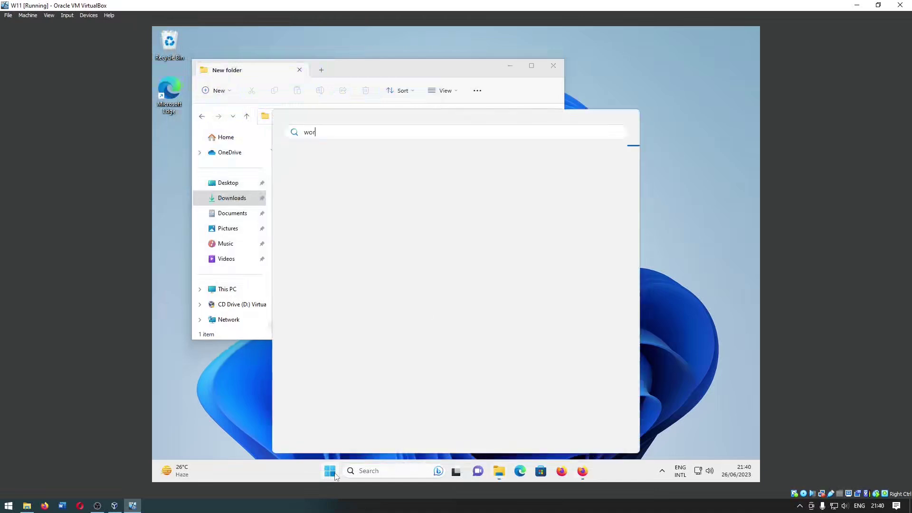
{"action": "type", "text": "d"}
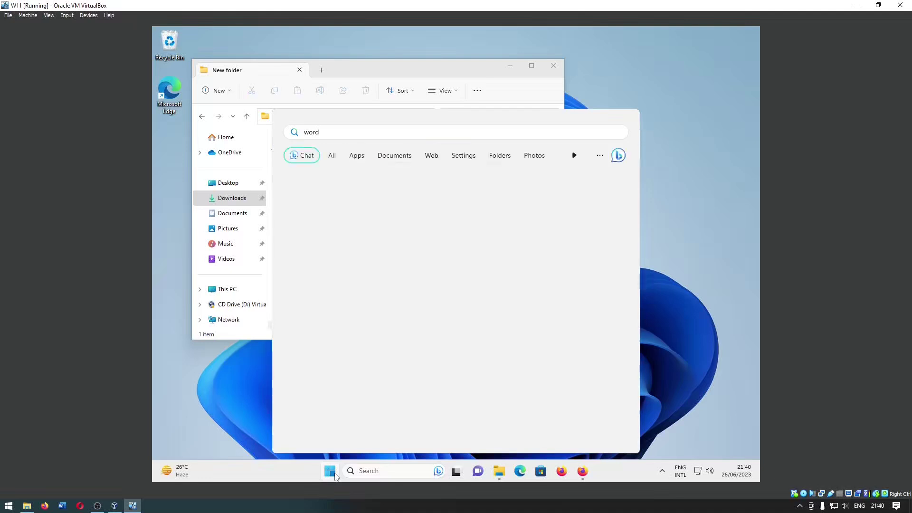
{"action": "key", "text": "Return"}
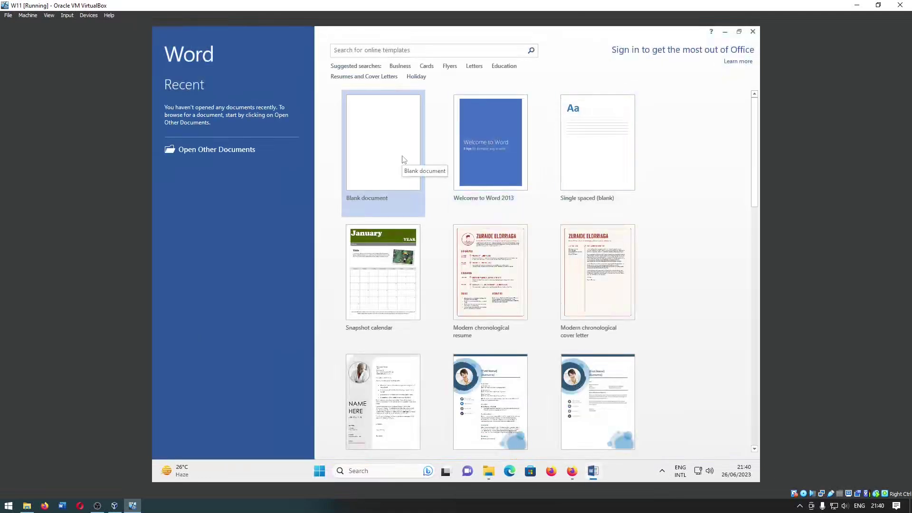
{"action": "left_click", "coordinate": [403, 160]}
{"action": "left_click", "coordinate": [172, 30]}
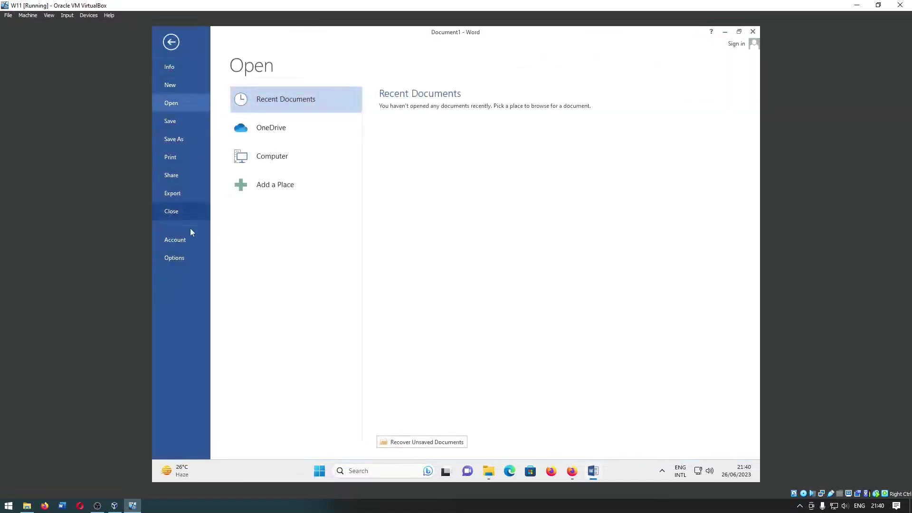
{"action": "left_click", "coordinate": [175, 239]}
{"action": "left_click", "coordinate": [456, 227]}
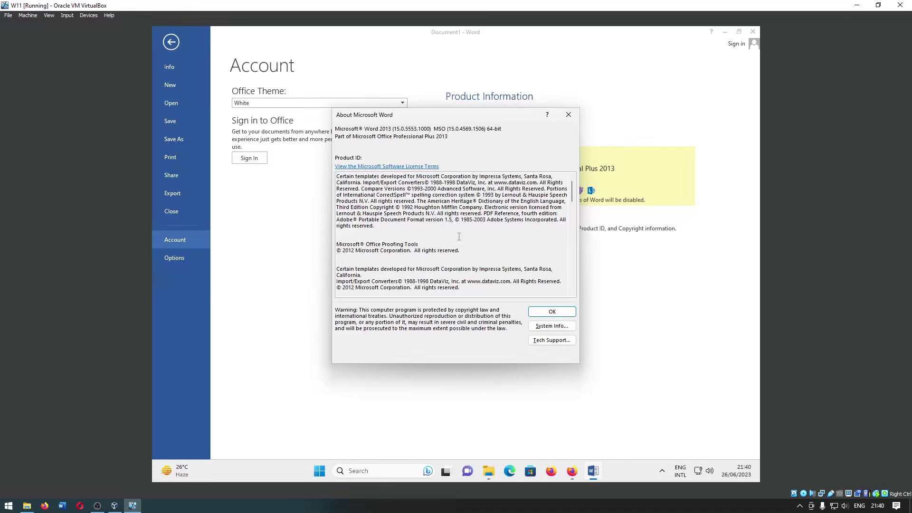